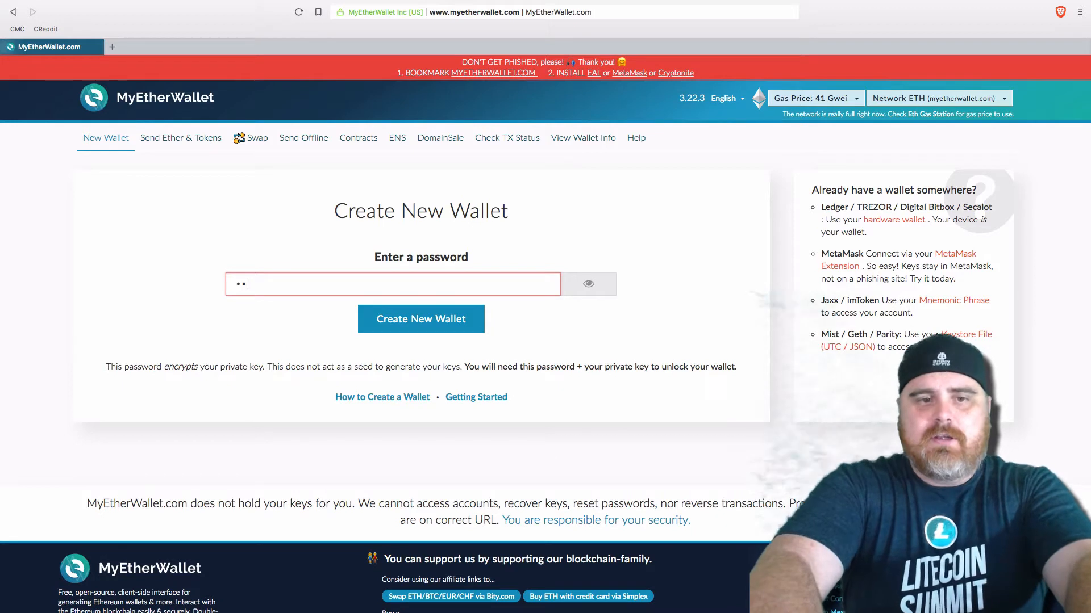
Enter a strong password for the new wallet and create it.
text(•••)
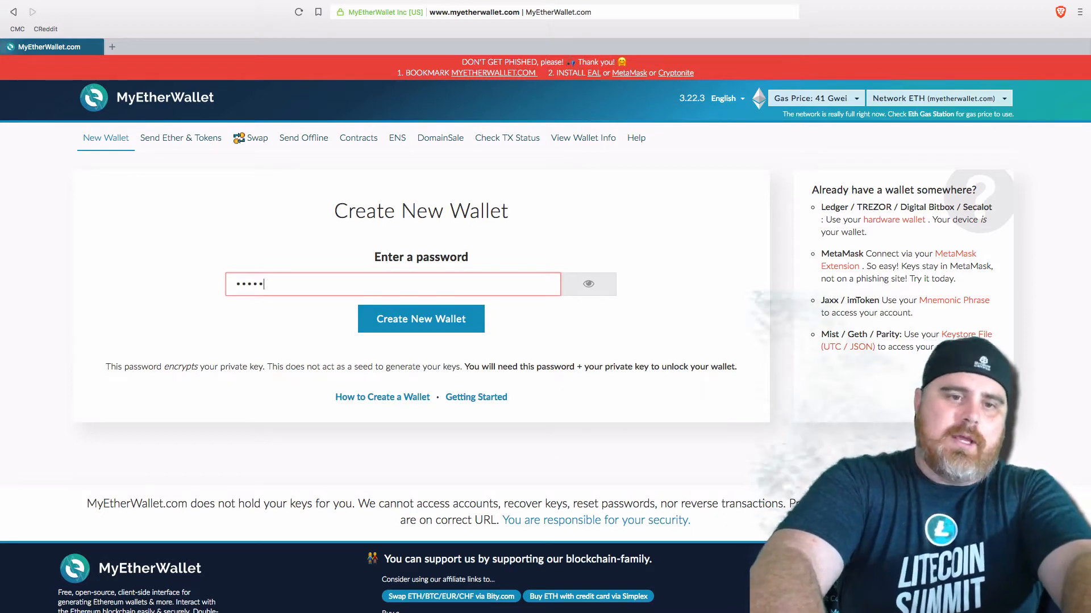
text(••••)
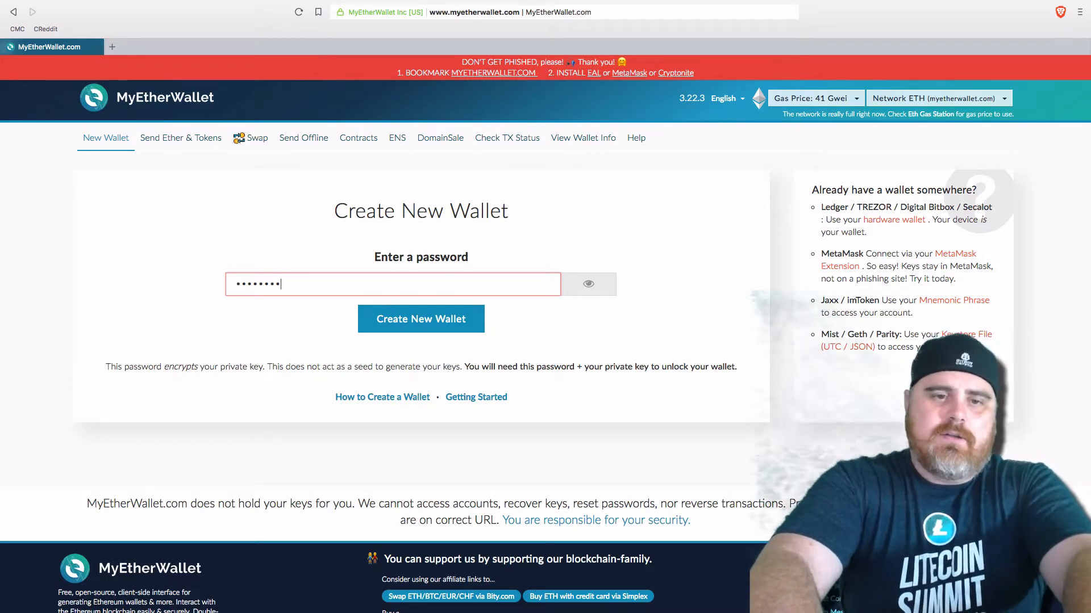
text(••••)
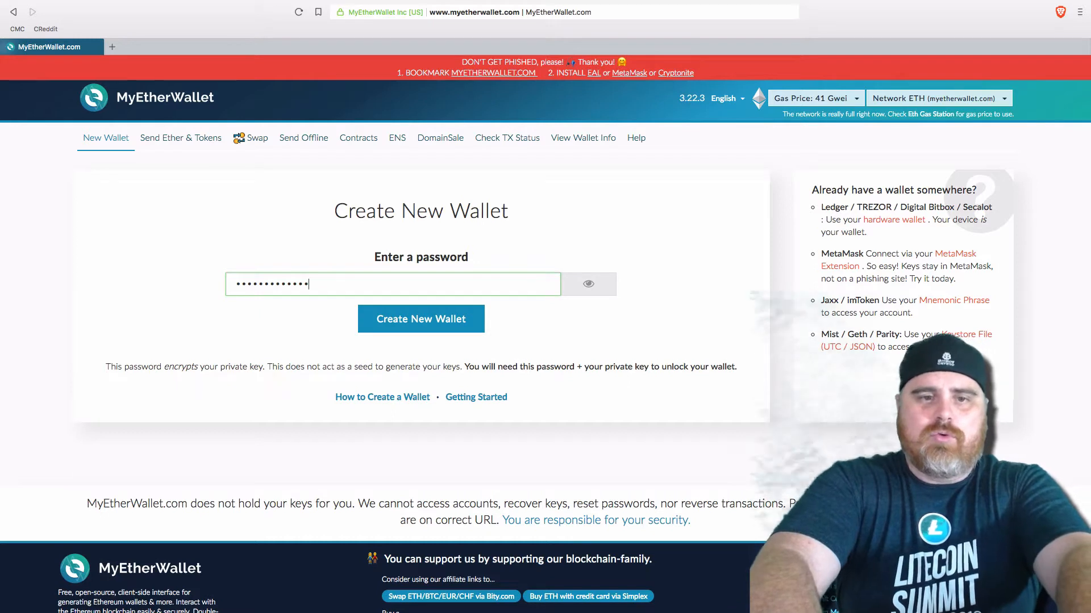
text(••••••)
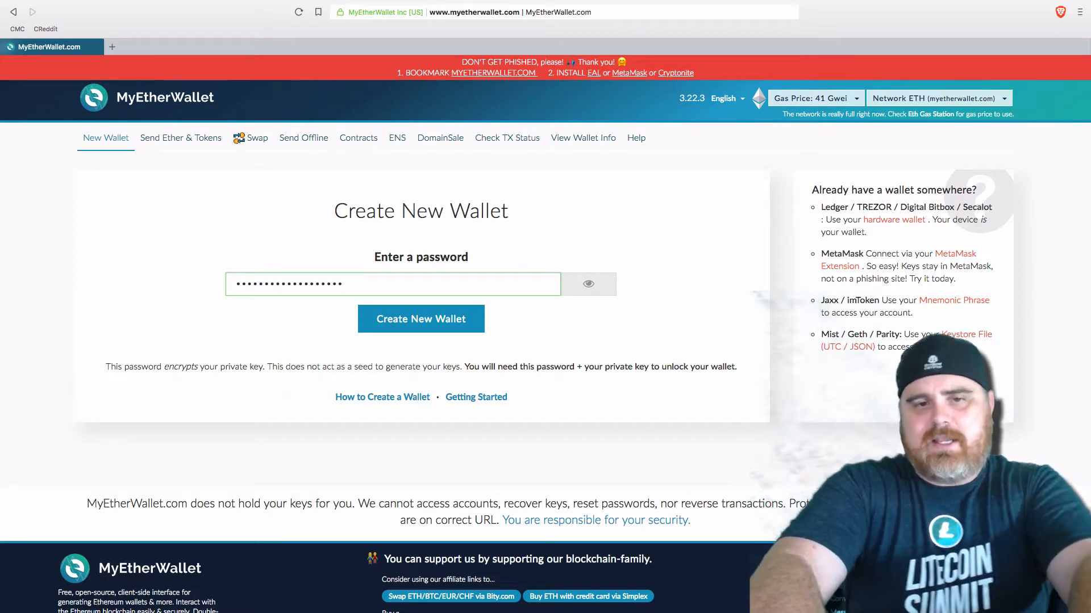
text(••••)
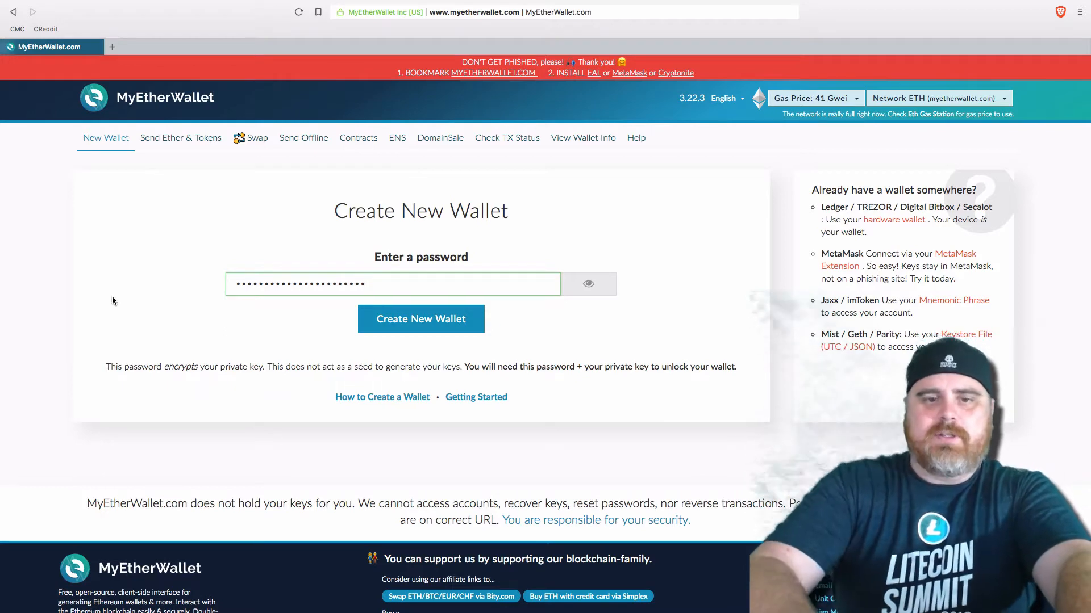
click(442, 325)
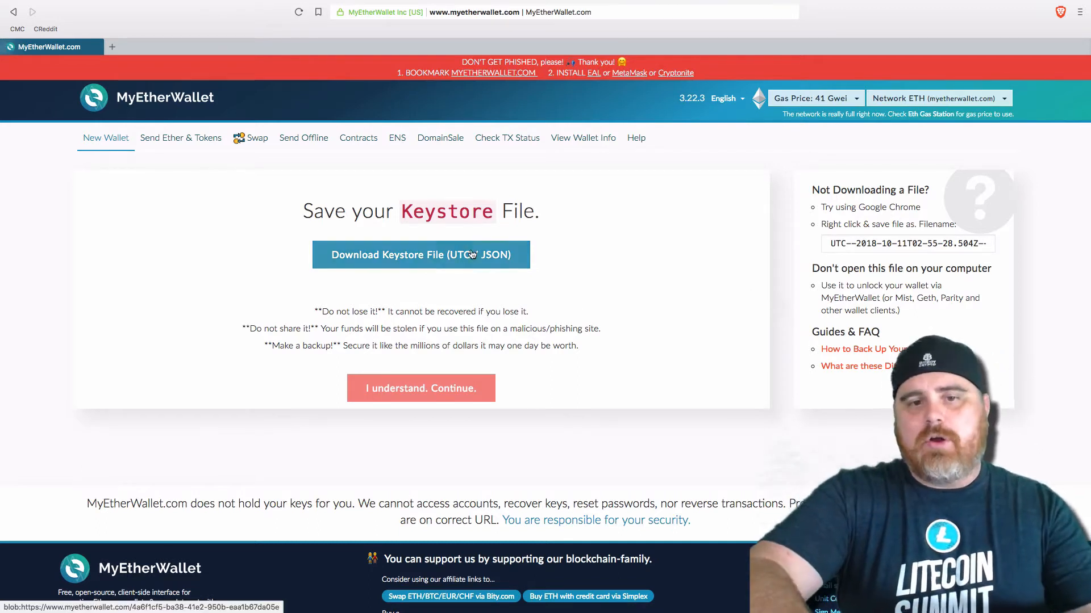
Download the wallet's Keystore File (UTC / JSON) and save it to the Desktop under its suggested name.
click(454, 255)
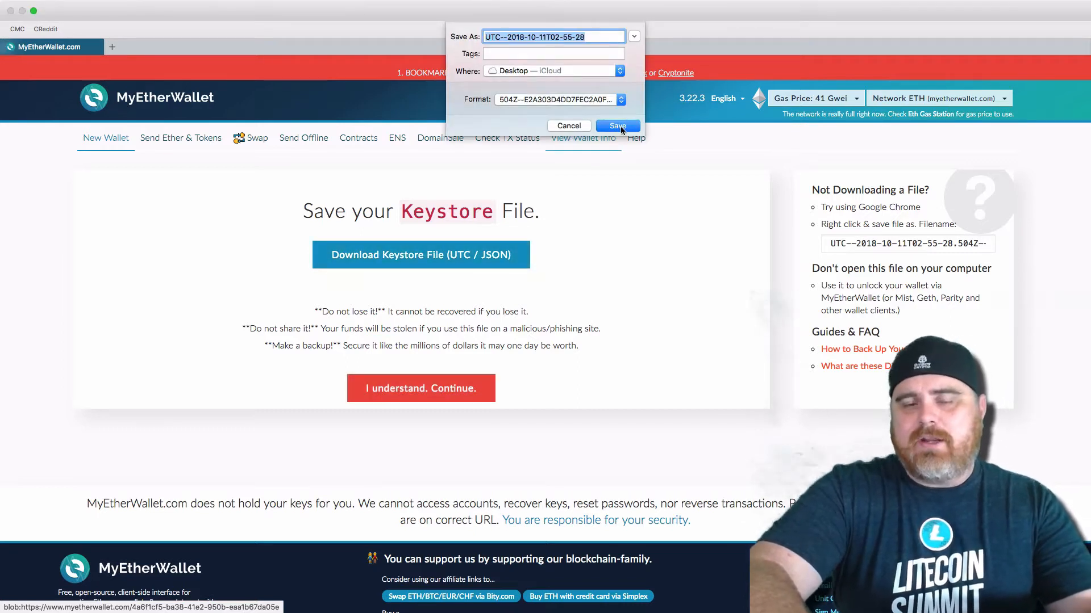
click(618, 126)
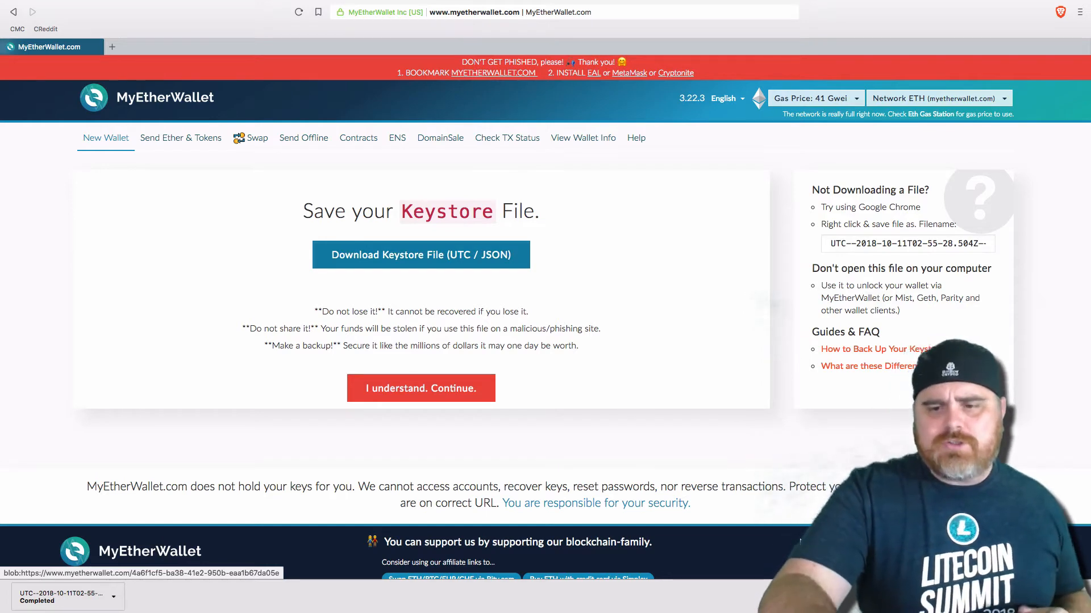
Open the downloaded keystore file from the Desktop with TextEdit, examine its contents in an enlarged window, and close it.
mouse_move(61, 602)
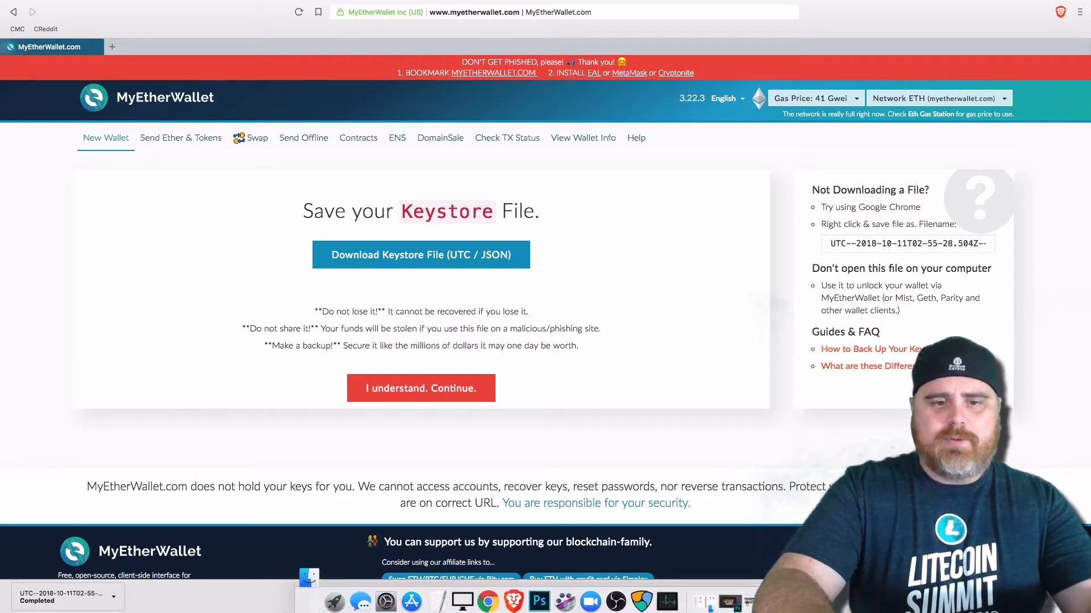
click(310, 597)
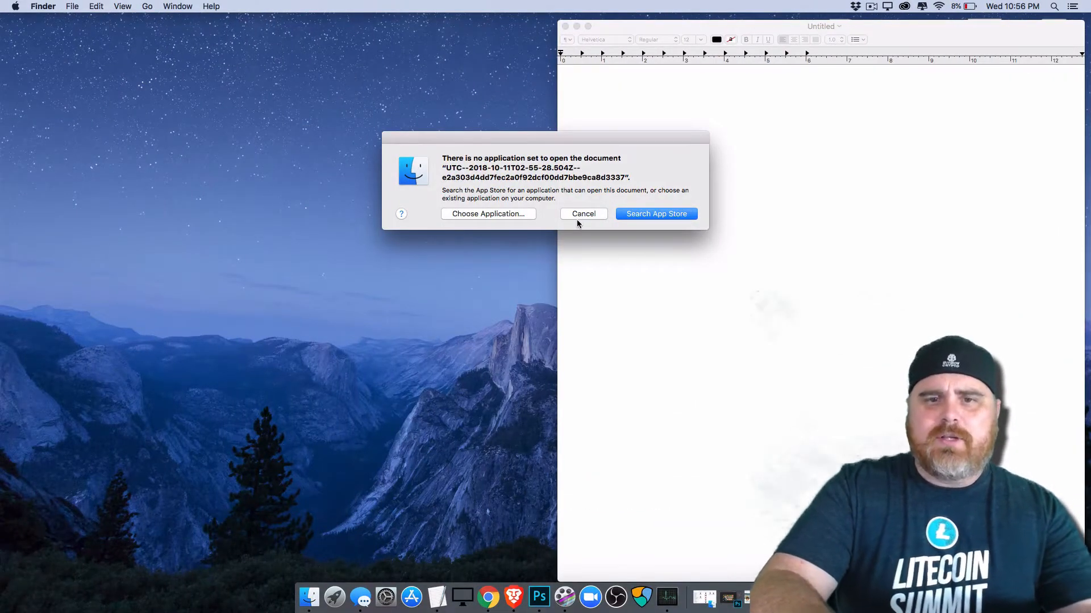
click(511, 217)
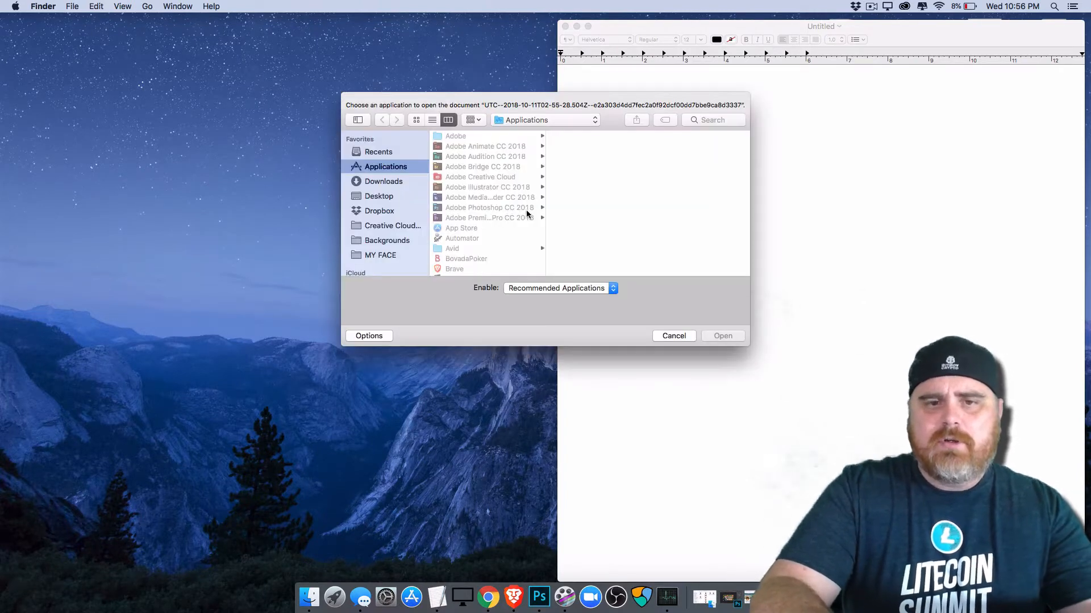
scroll(511, 202, down, 3)
scroll(511, 203, down, 10)
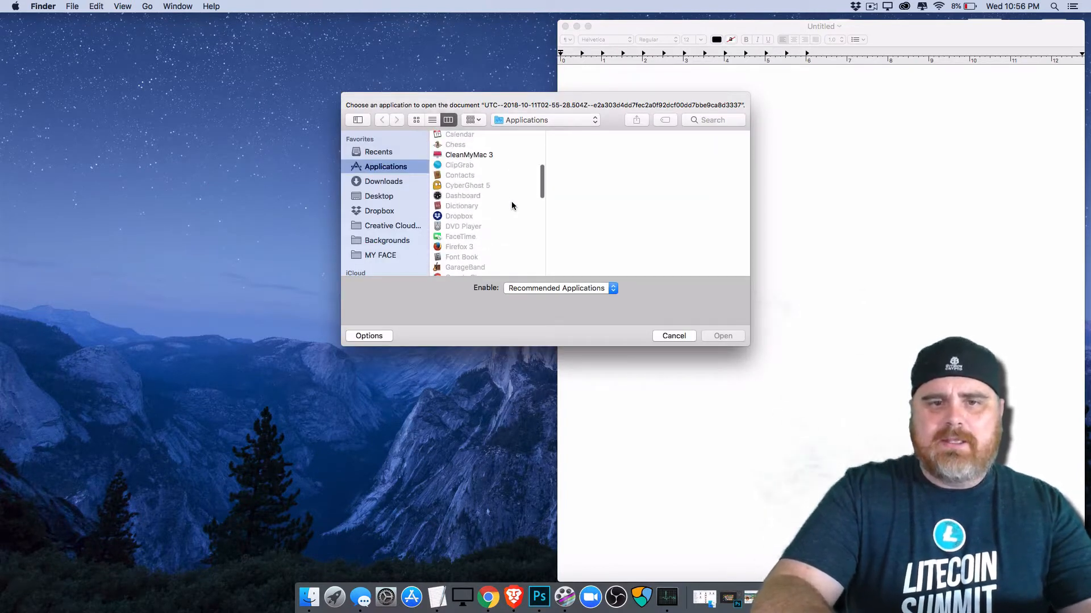
scroll(511, 205, down, 5)
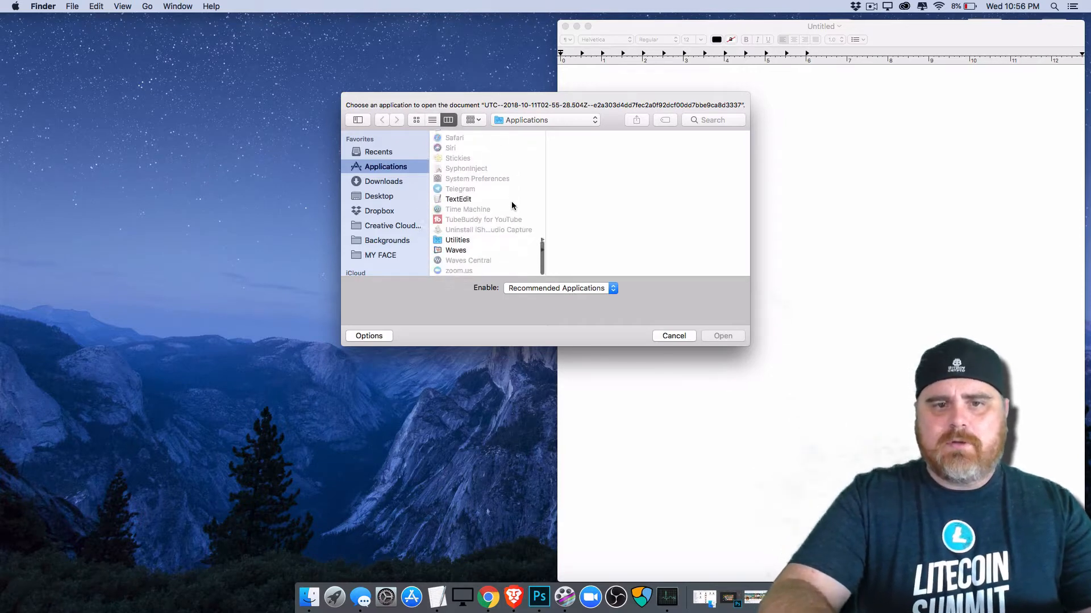
click(463, 202)
click(722, 380)
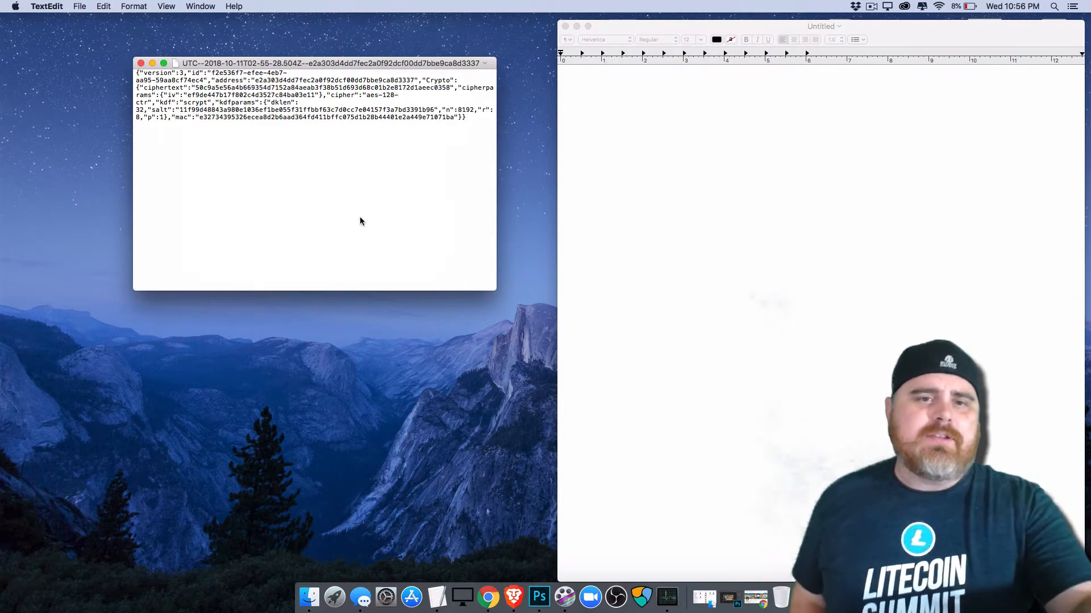
drag(487, 291, 701, 456)
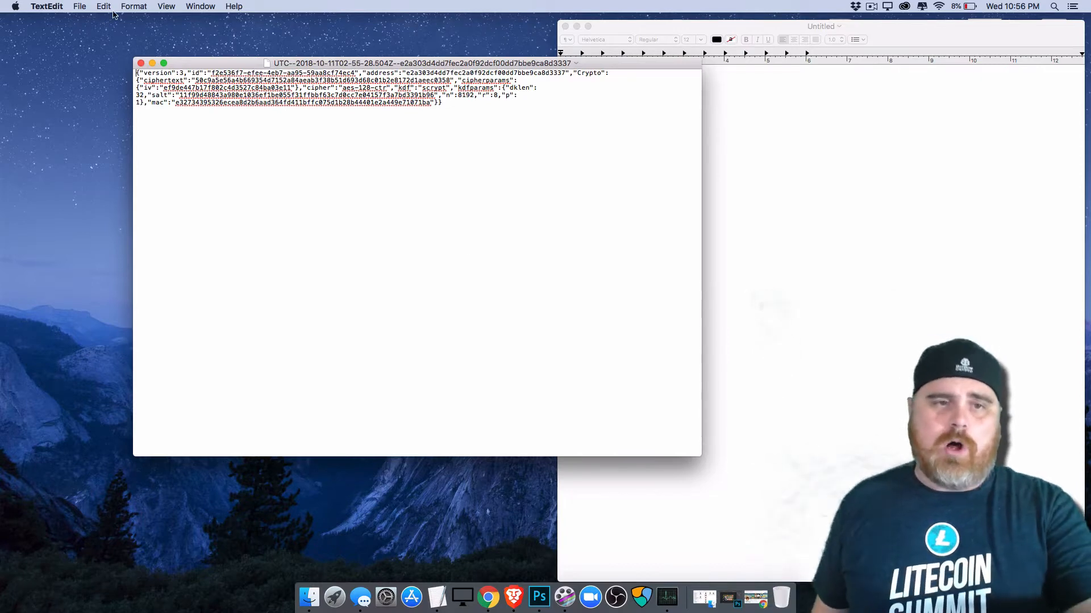
click(141, 63)
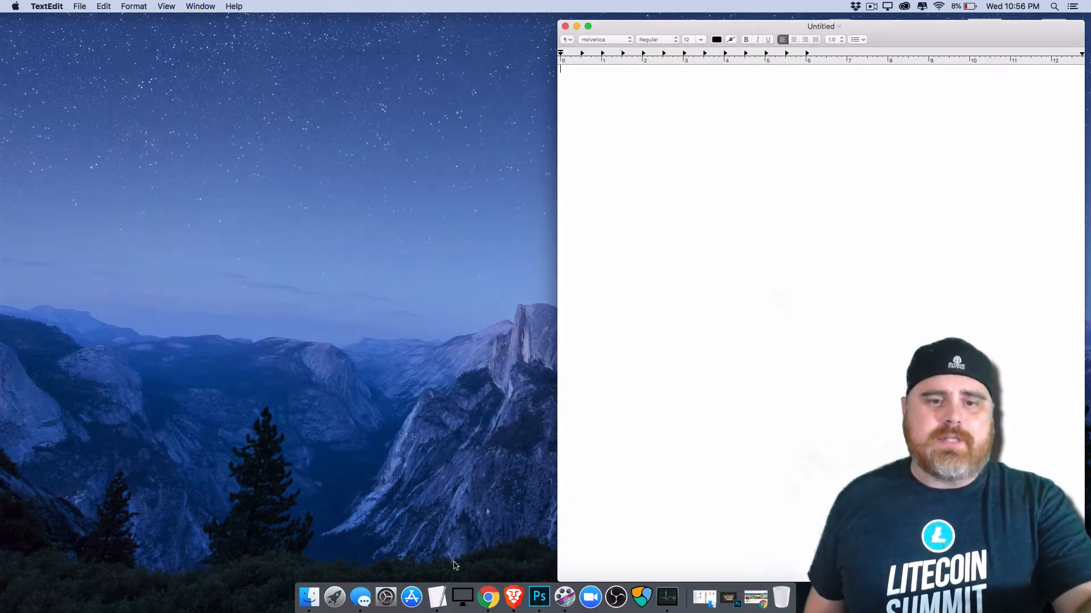
Switch to Brave, continue past the keystore warning, and copy the wallet's private key into the blank TextEdit document.
click(513, 597)
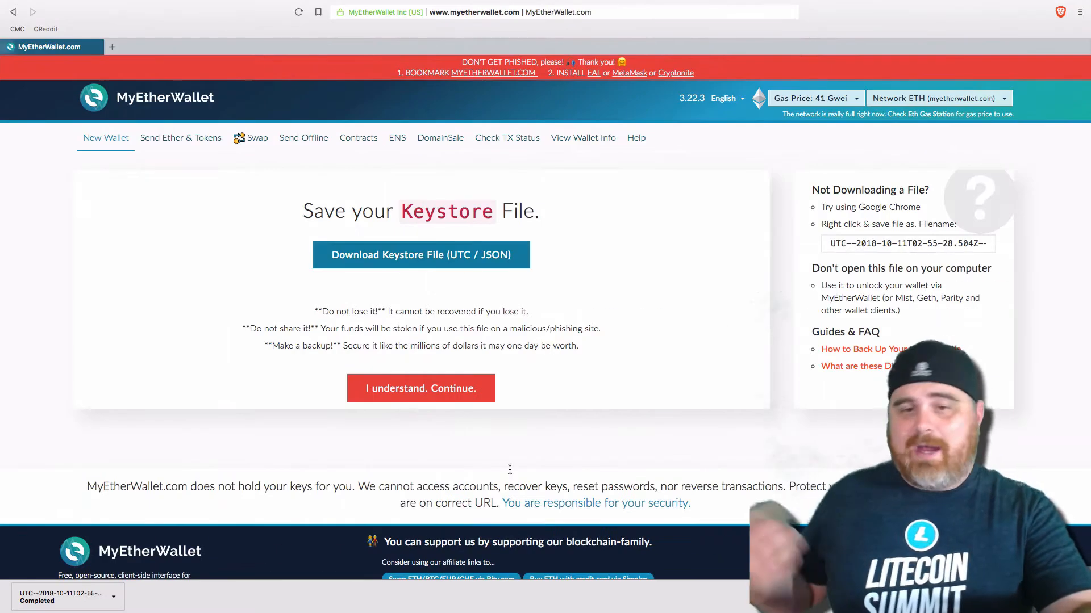
click(425, 392)
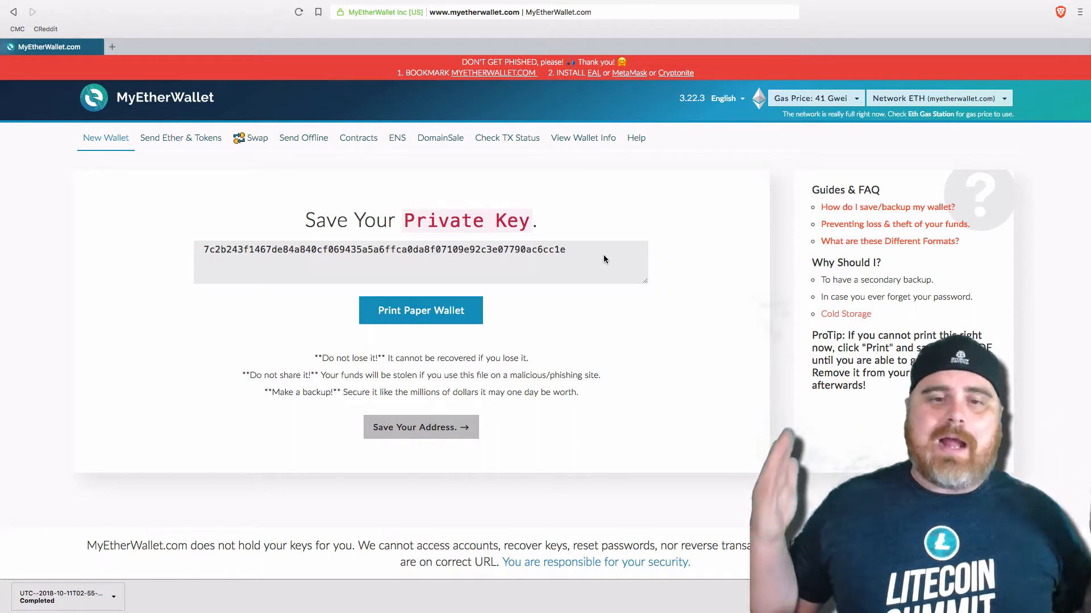
drag(603, 254, 190, 237)
key(super+c)
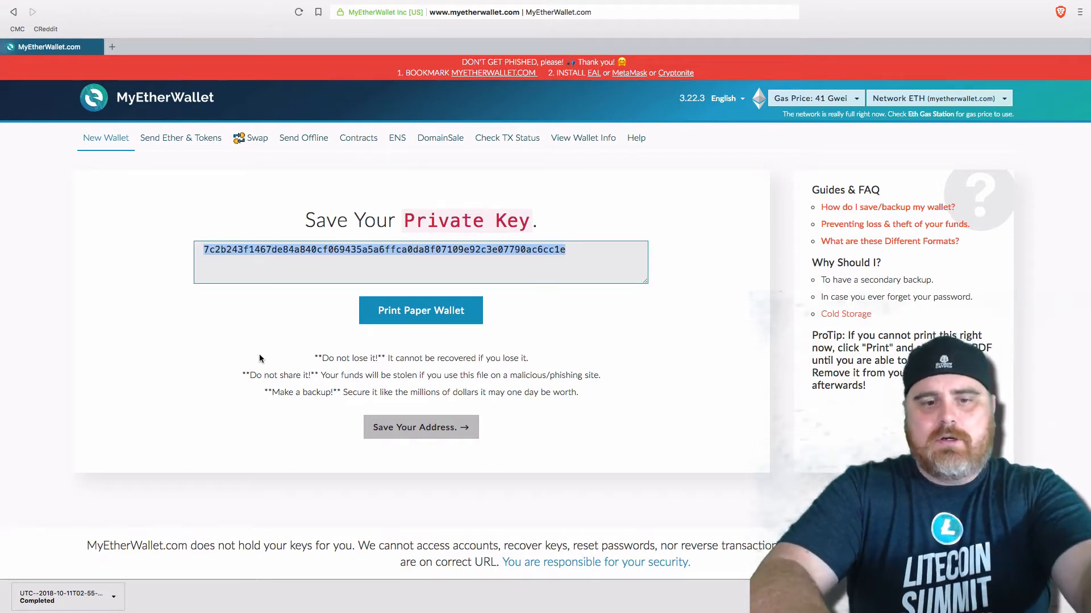
mouse_move(329, 607)
click(436, 597)
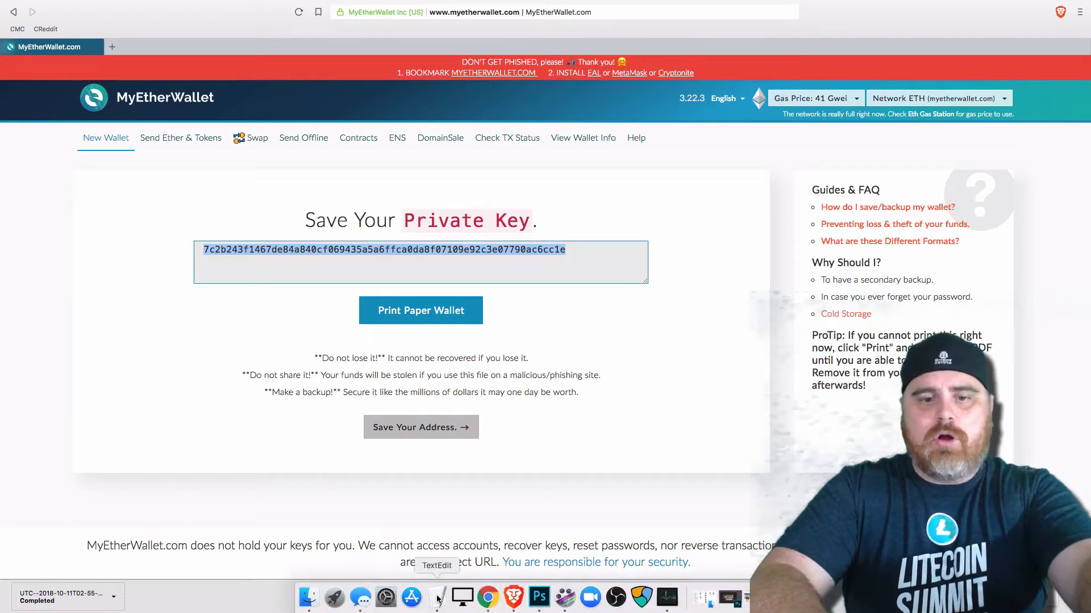
key(super+v)
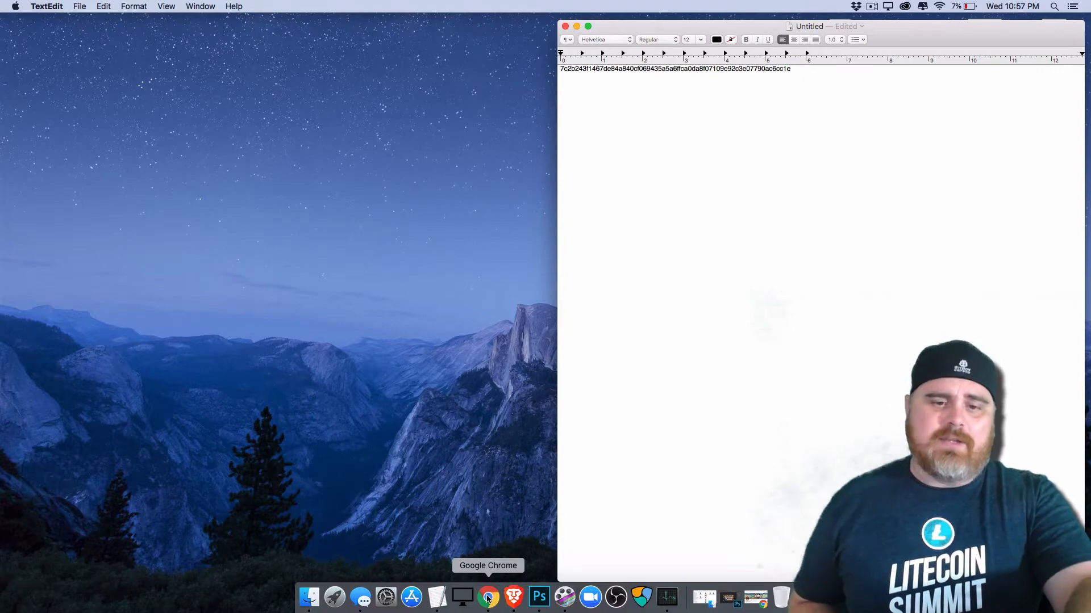
Return to Brave, choose Private Key as the access method, paste the private key, and unlock the wallet.
click(523, 602)
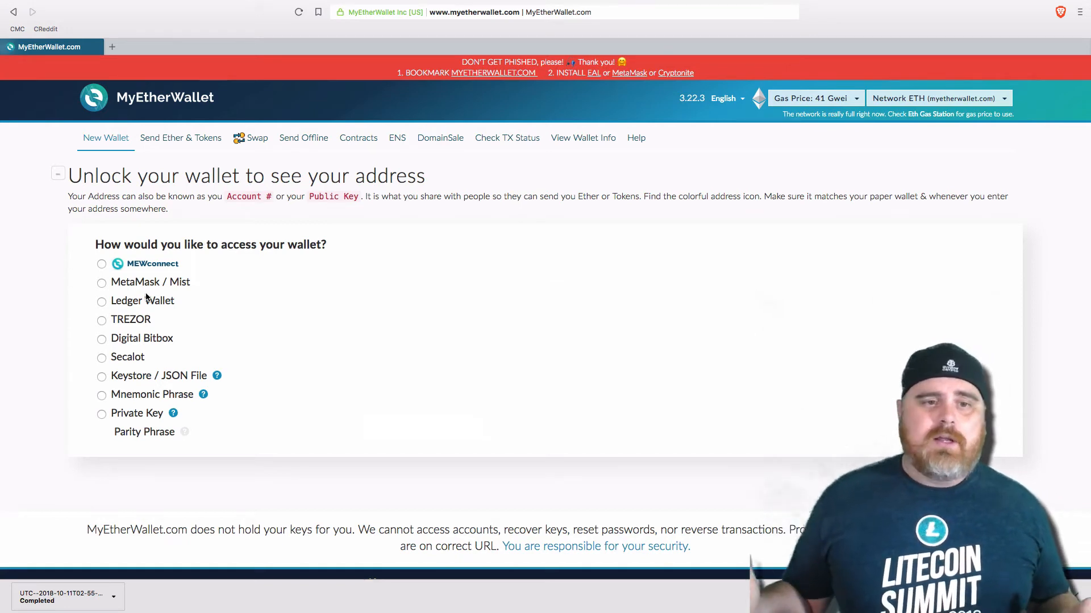
click(101, 283)
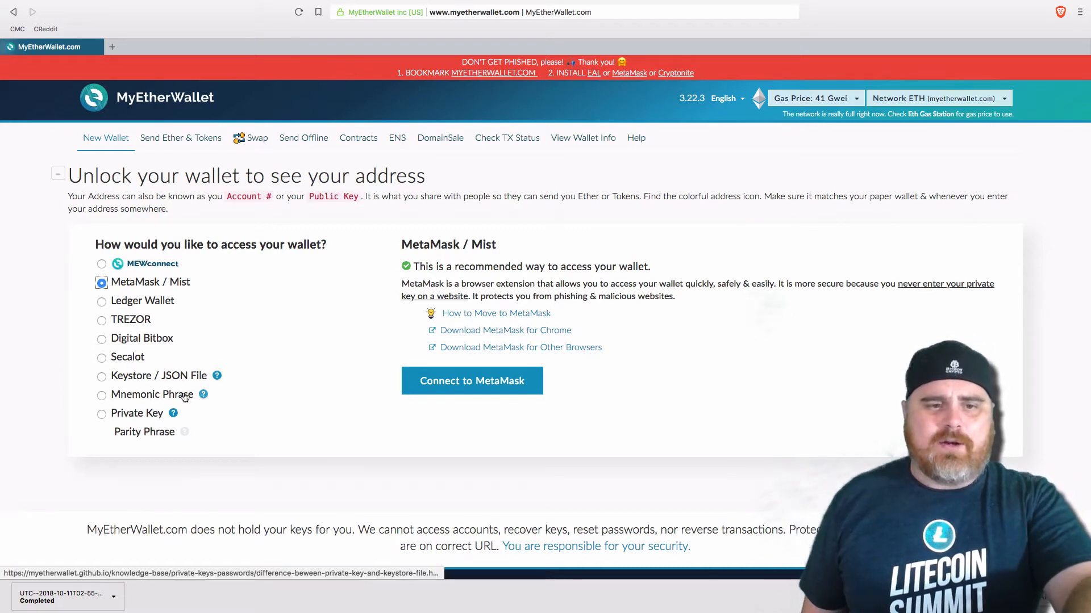
click(102, 415)
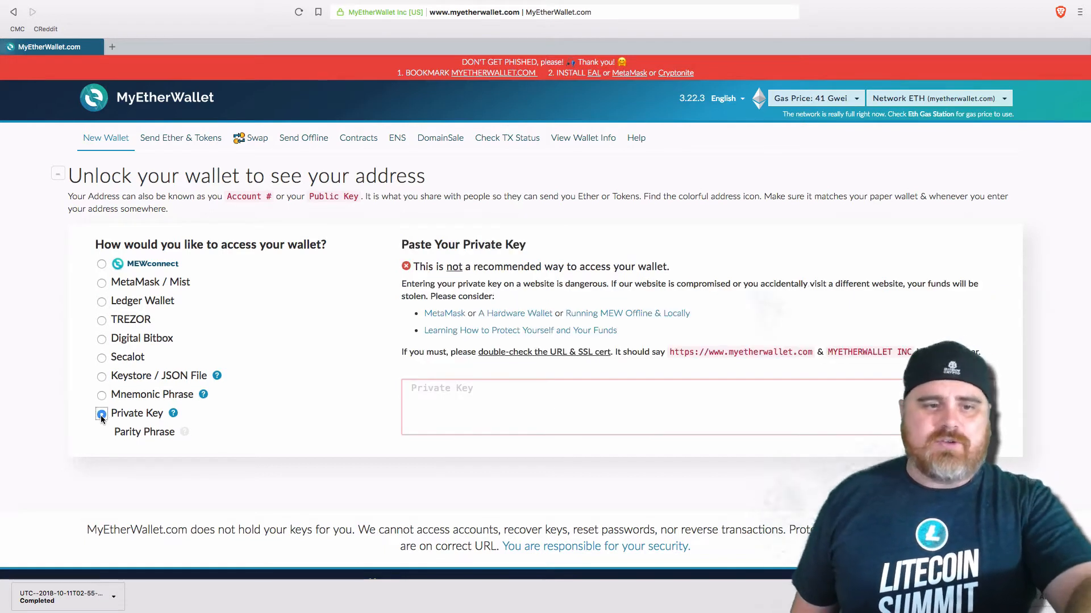
click(455, 392)
key(super+v)
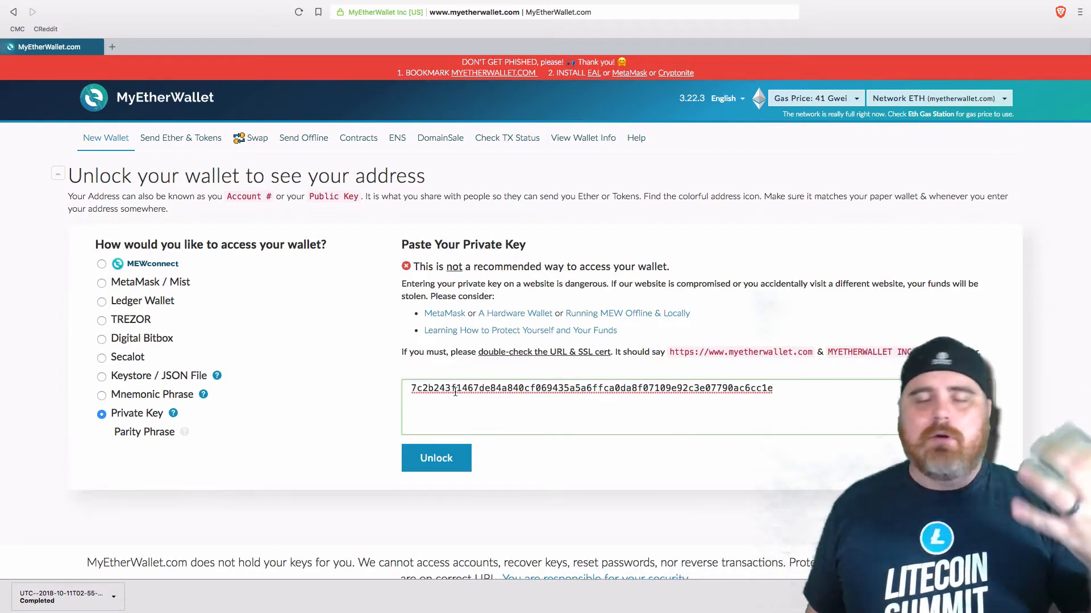
click(436, 459)
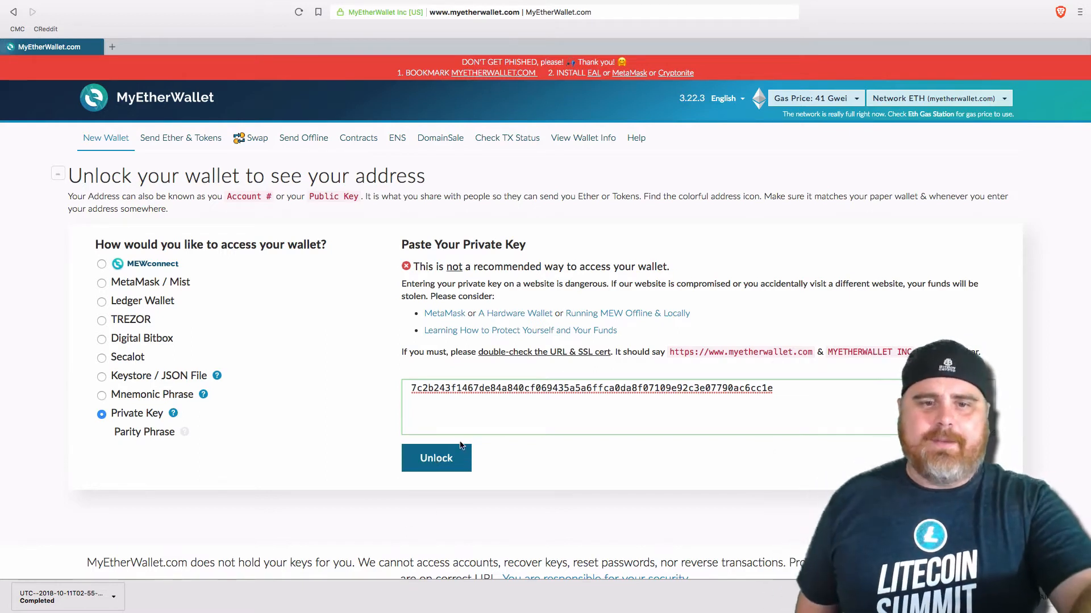
click(440, 460)
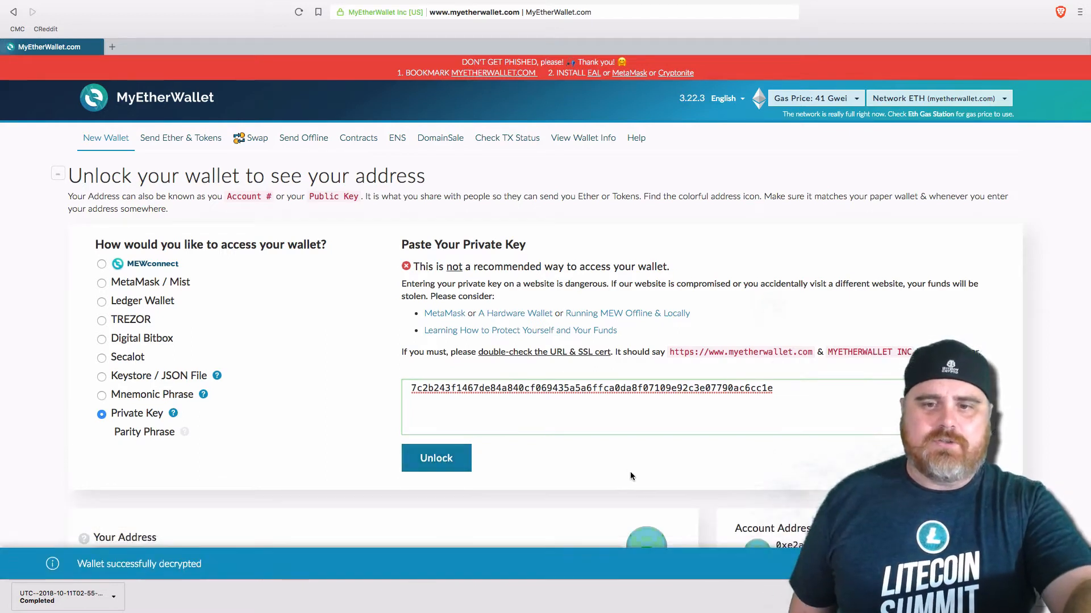
Review the unlocked wallet's address, account balance, transaction history links, QR code and token balances.
scroll(582, 442, down, 5)
scroll(581, 442, up, 5)
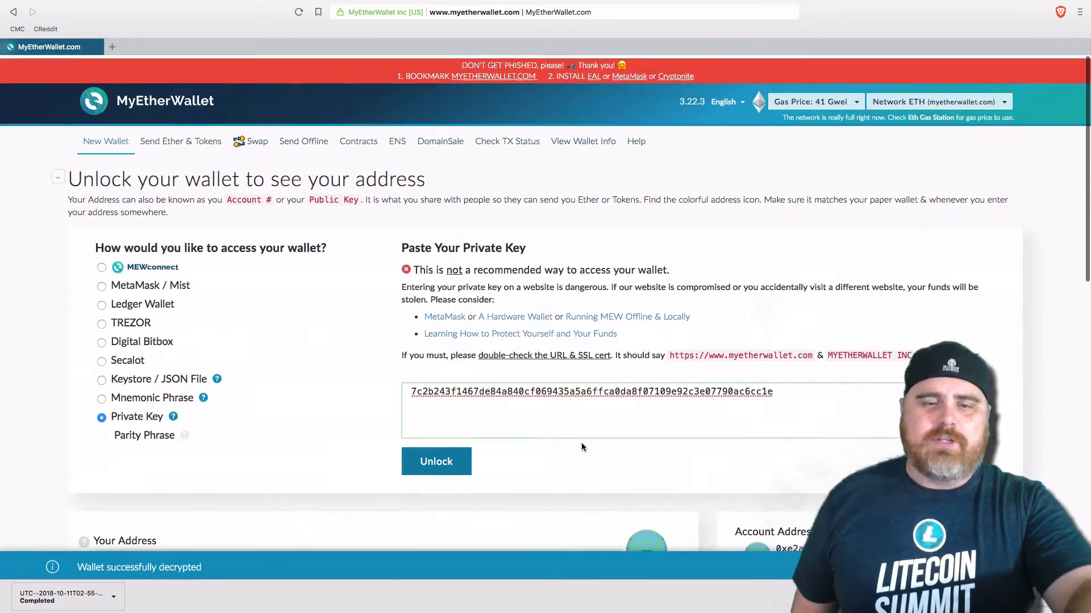
scroll(758, 410, down, 10)
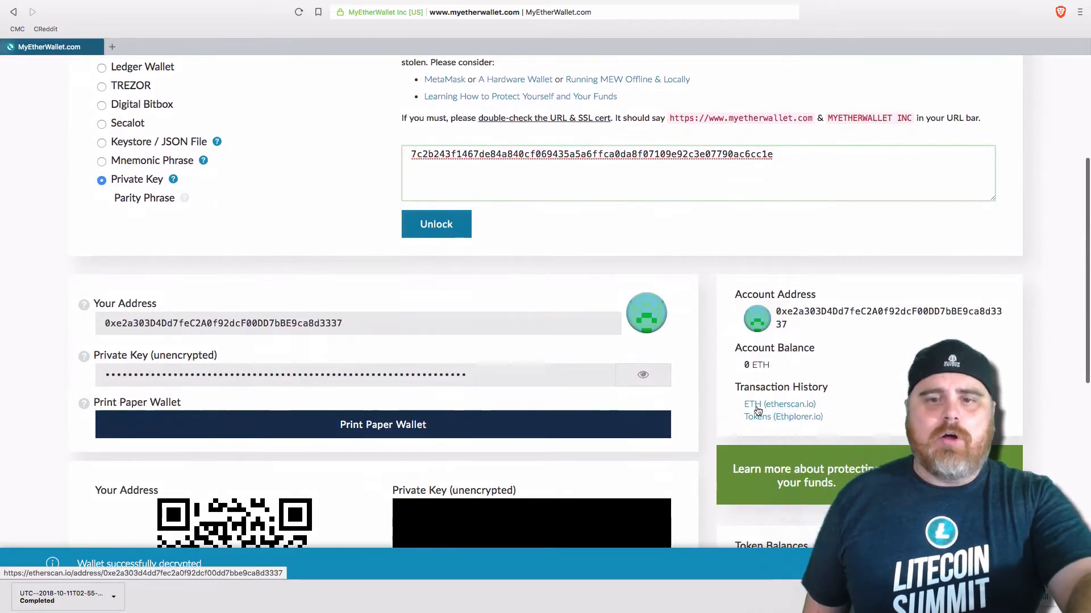
scroll(758, 410, down, 6)
scroll(757, 410, up, 10)
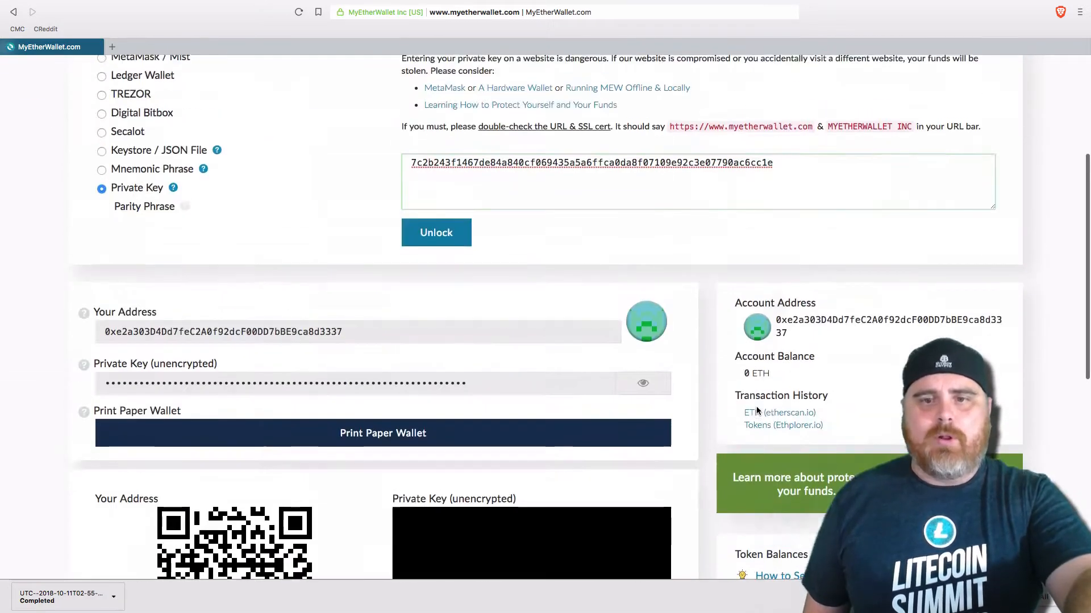
scroll(758, 410, down, 3)
scroll(758, 410, down, 1)
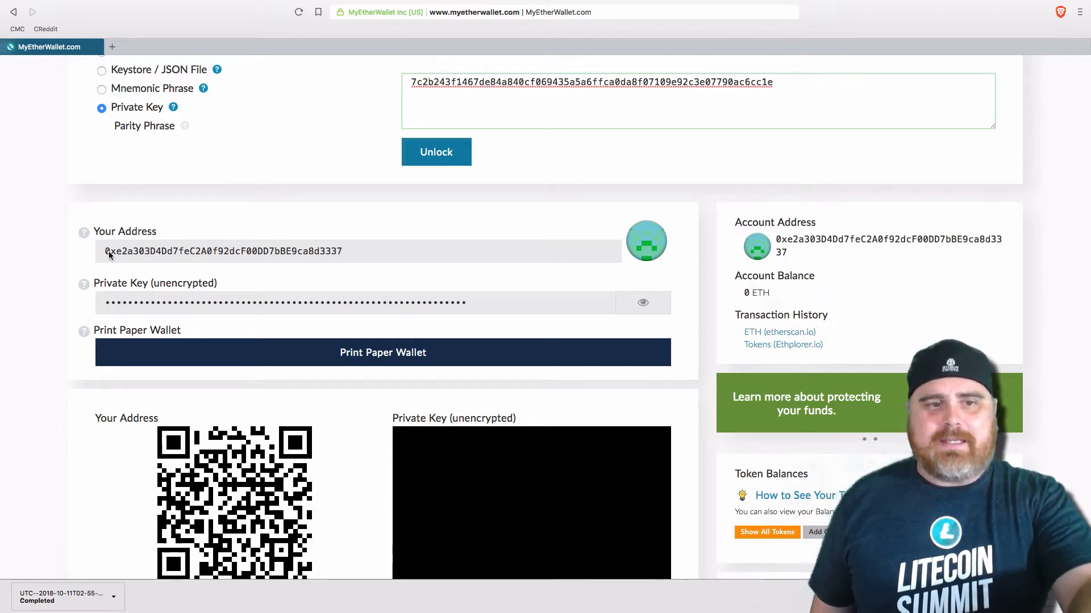
drag(102, 252, 282, 259)
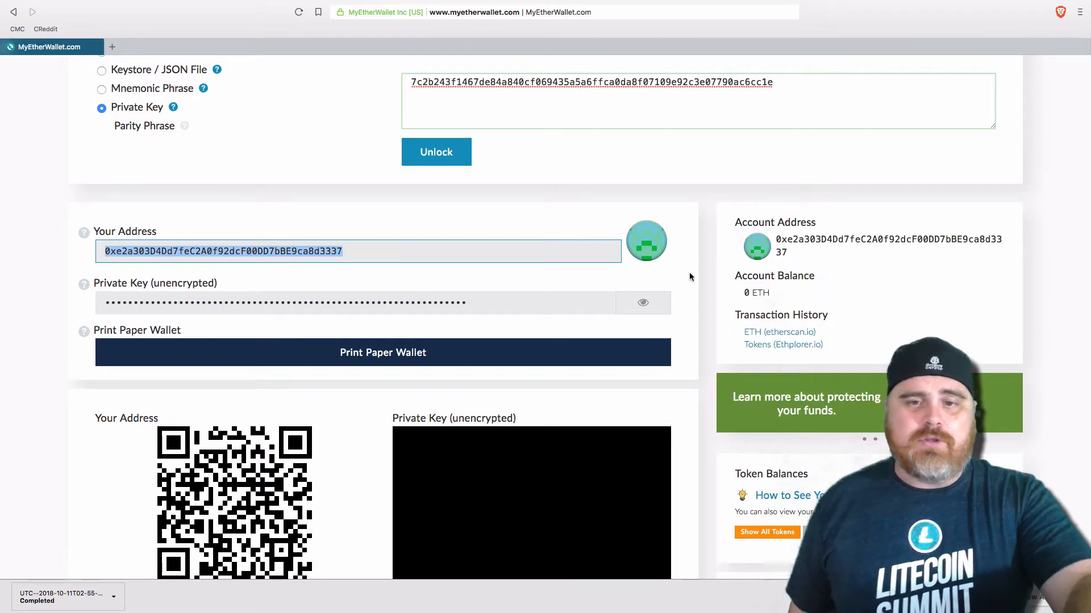
click(708, 273)
scroll(709, 278, down, 4)
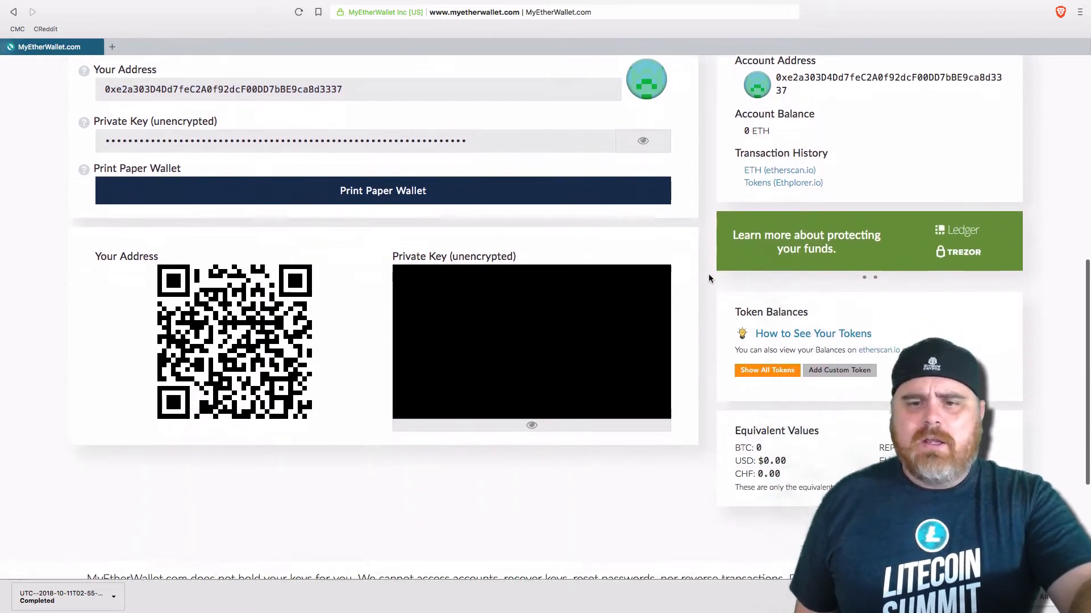
scroll(797, 300, up, 3)
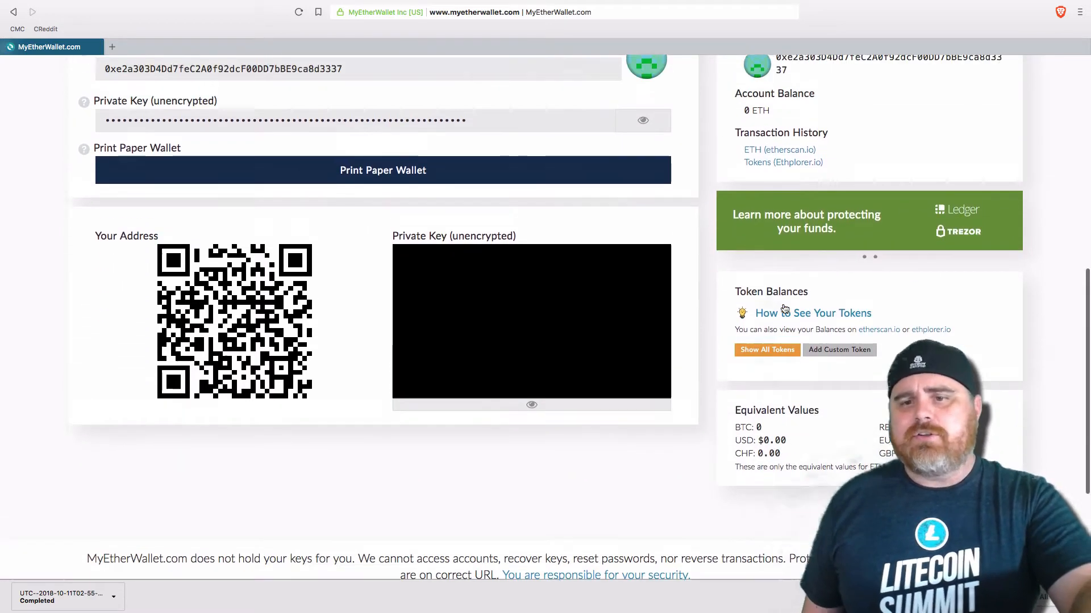
scroll(783, 307, up, 1)
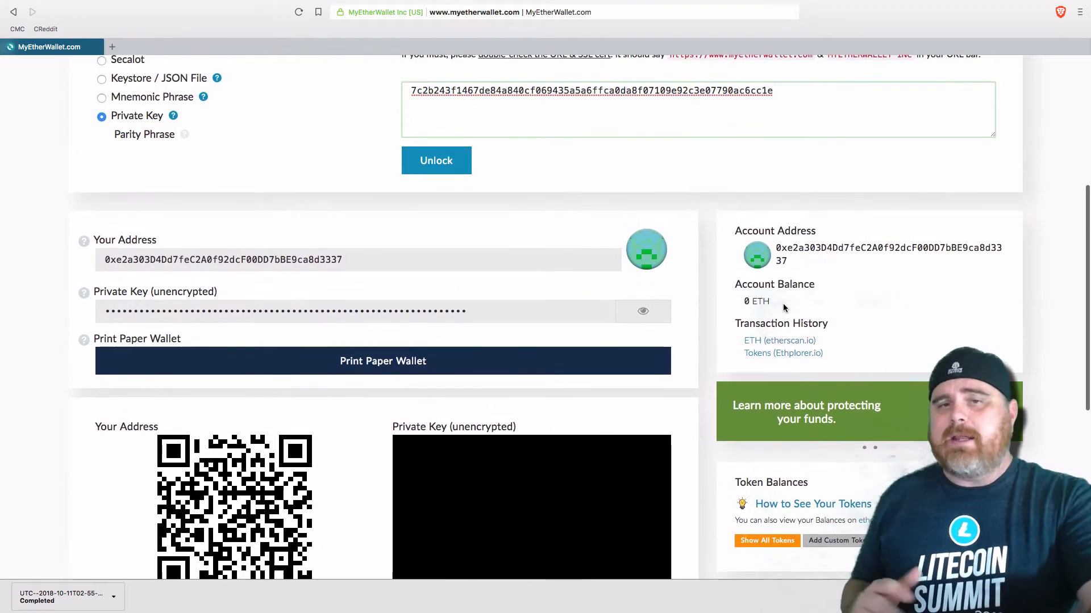
Show all tokens under the wallet's Token Balances and look through the list of supported tokens.
scroll(783, 308, down, 3)
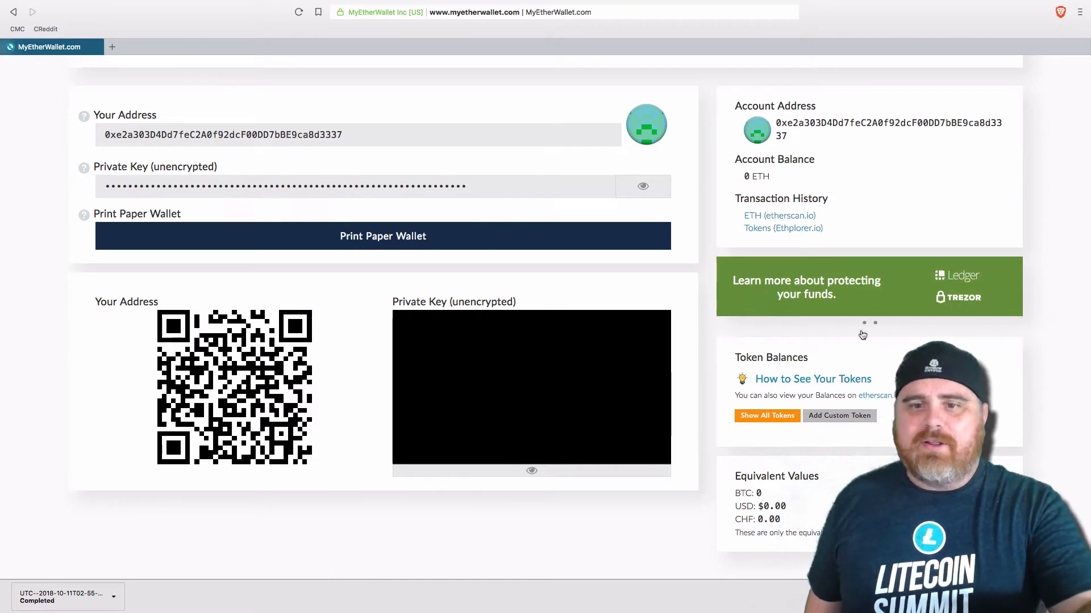
scroll(836, 400, down, 1)
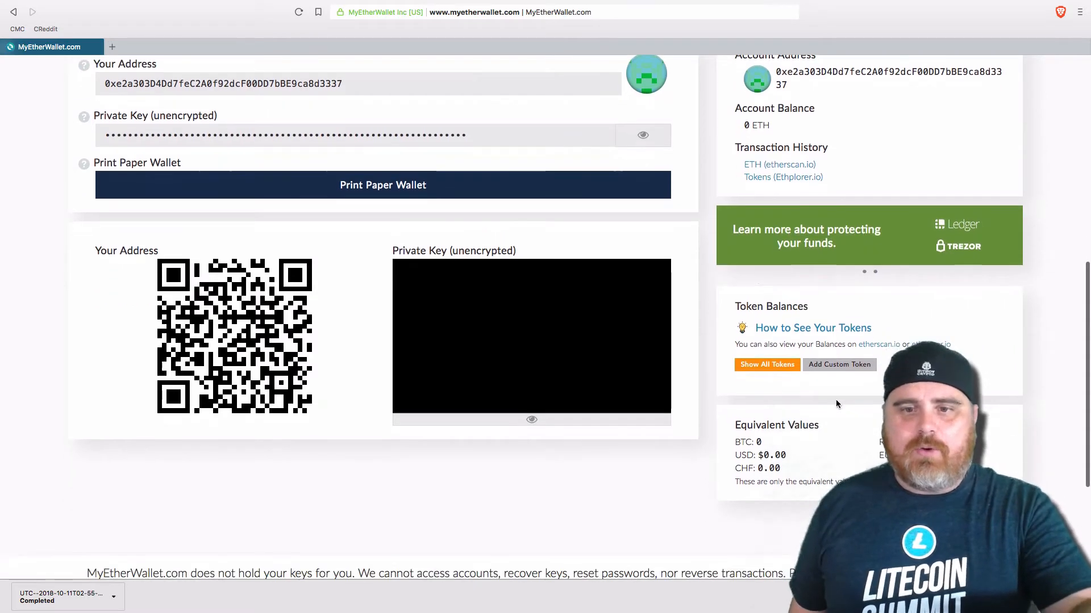
click(764, 366)
scroll(828, 390, down, 14)
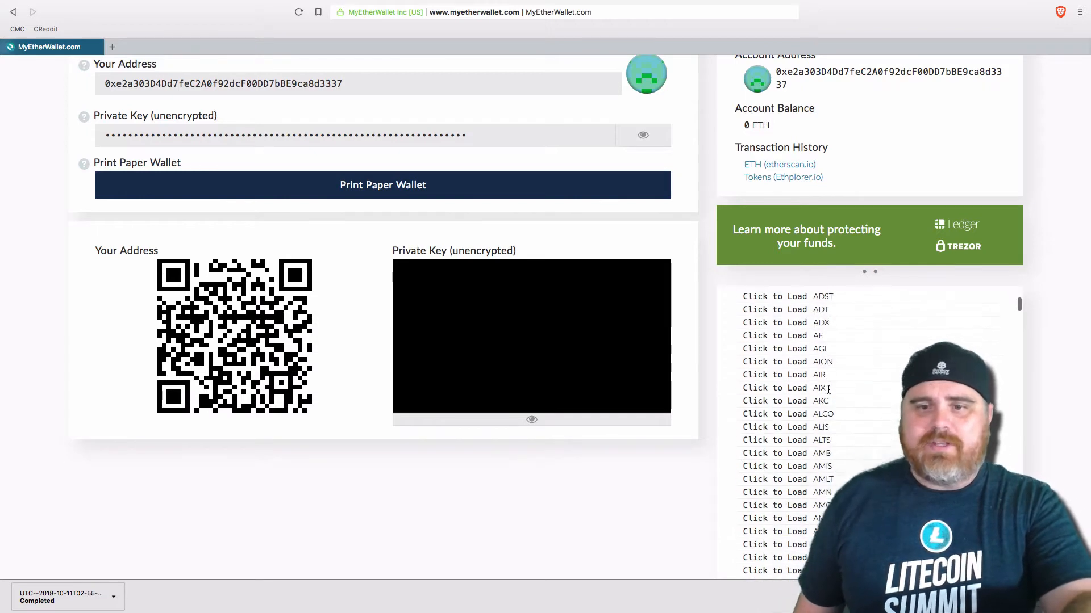
scroll(829, 392, up, 15)
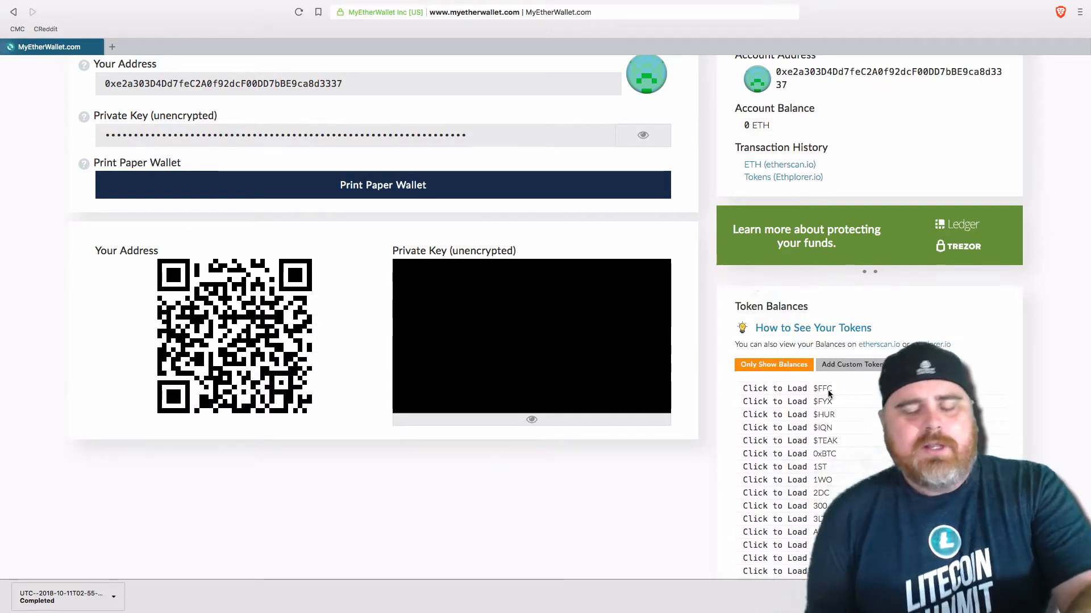
Open the wallet's token transaction history on Ethplorer, dismiss the low battery notification, and view the address page.
scroll(829, 392, up, 3)
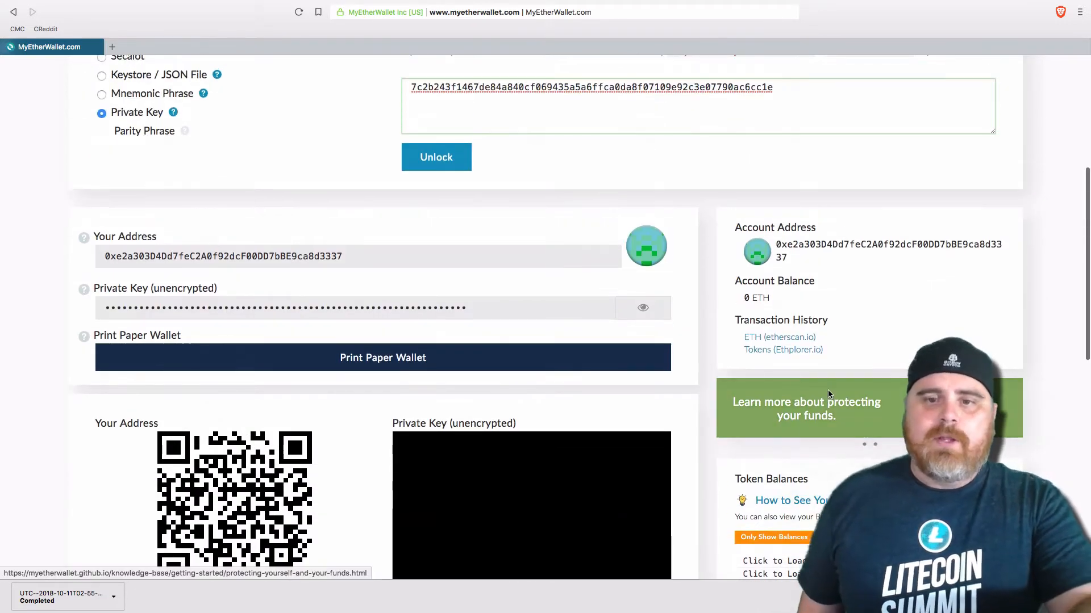
click(793, 350)
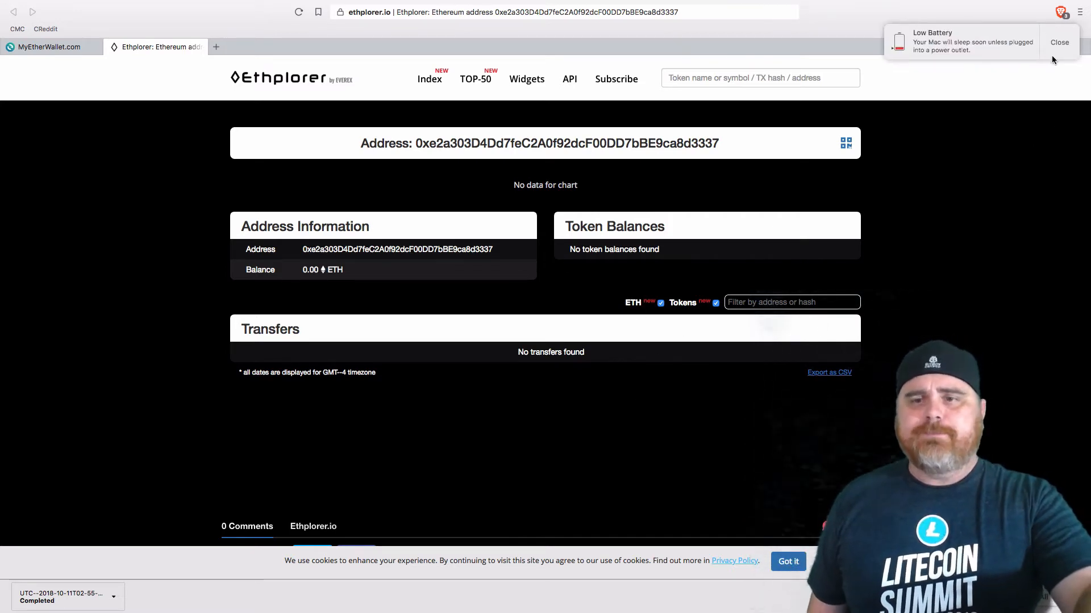
click(1059, 43)
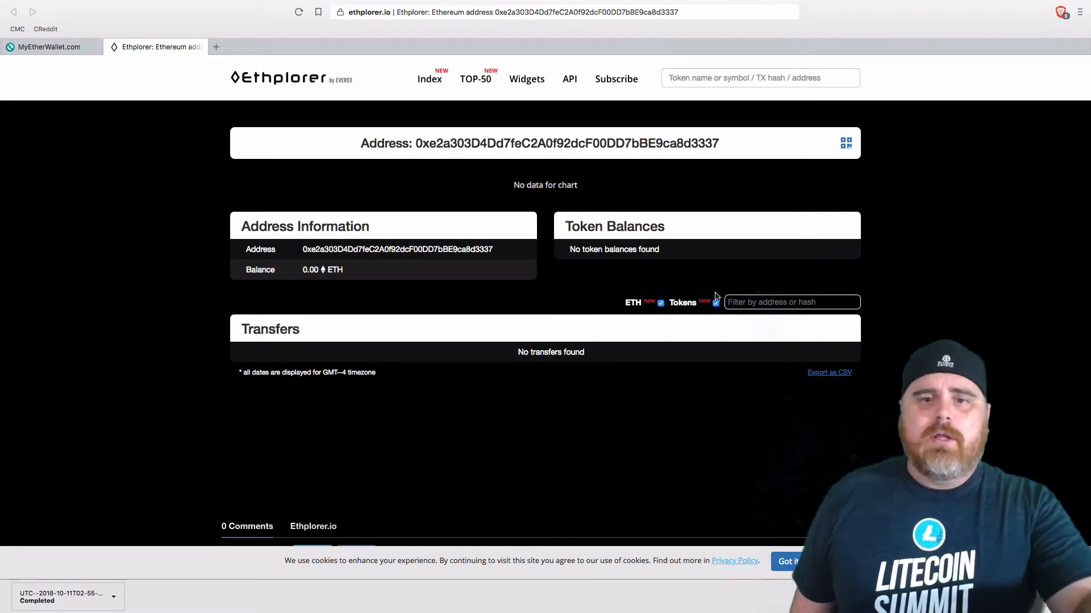
scroll(717, 296, up, 2)
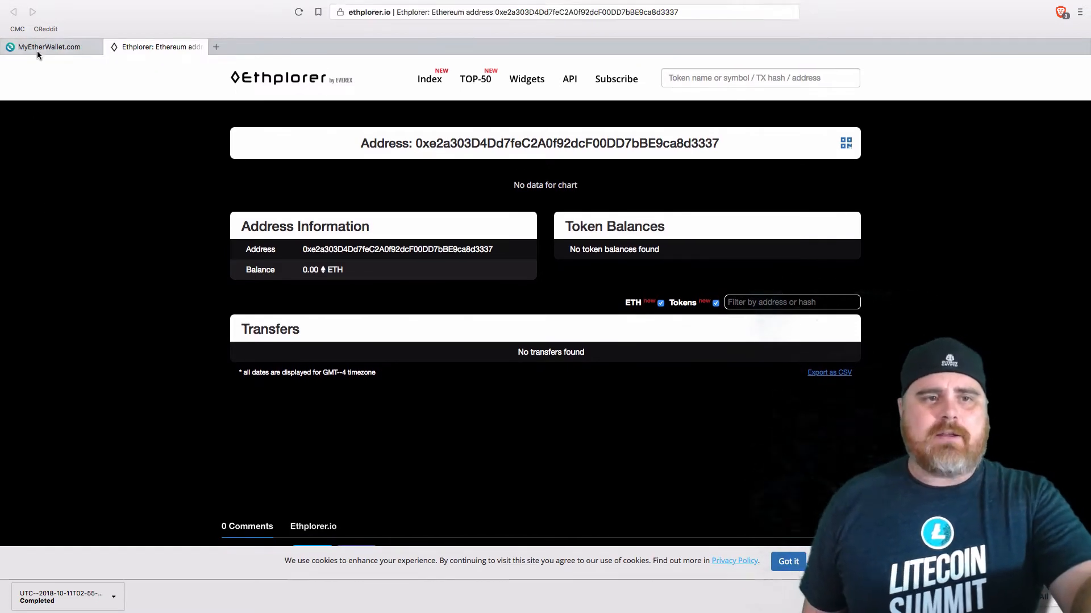
From the MyEtherWallet page, view the wallet's ETH transaction history on Etherscan and return to the wallet.
click(37, 48)
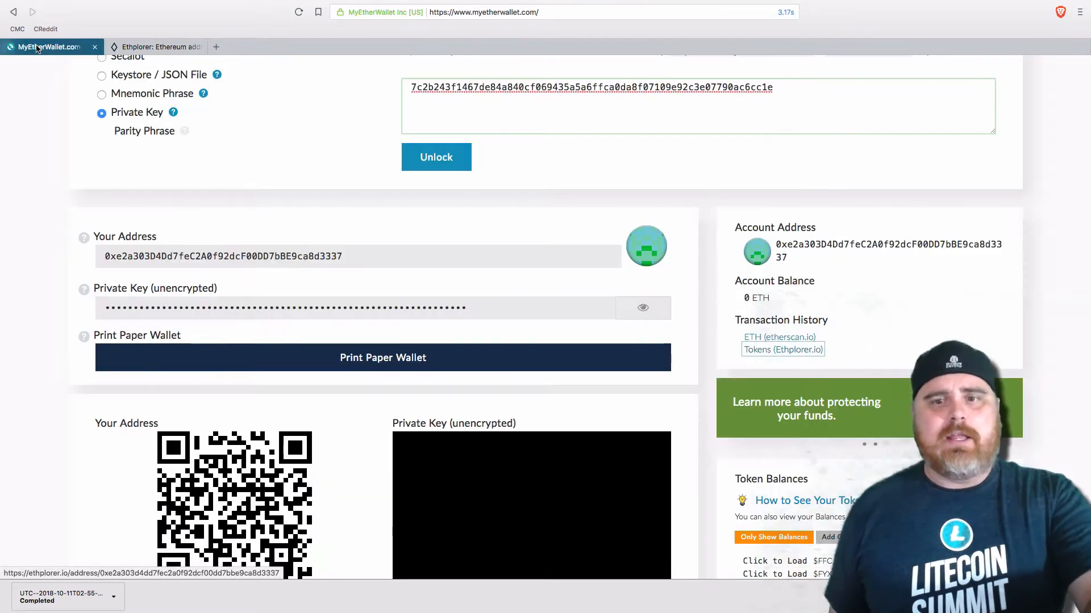
click(782, 338)
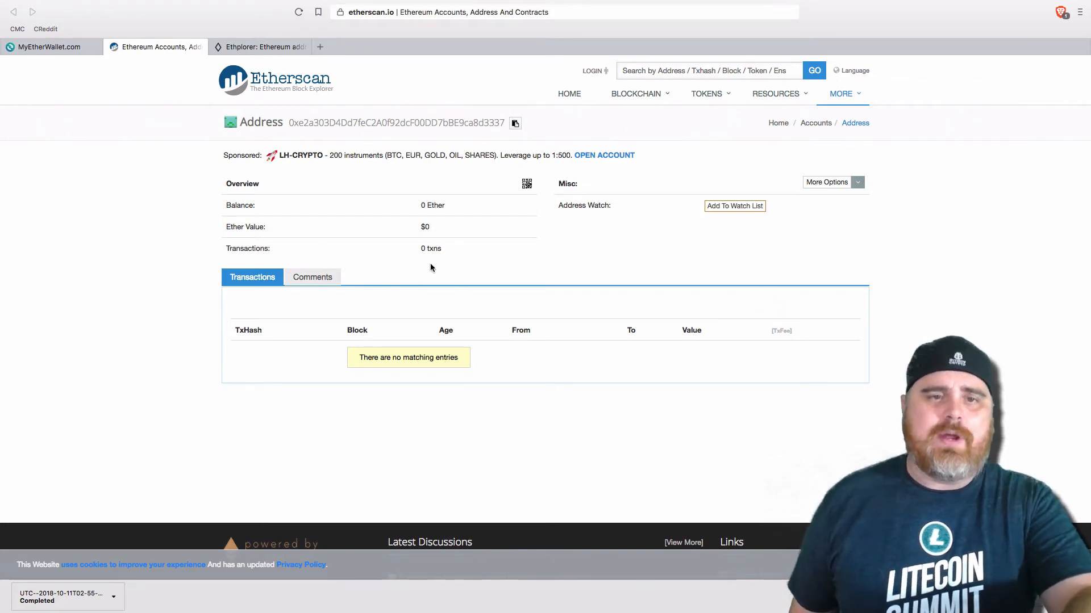
click(34, 48)
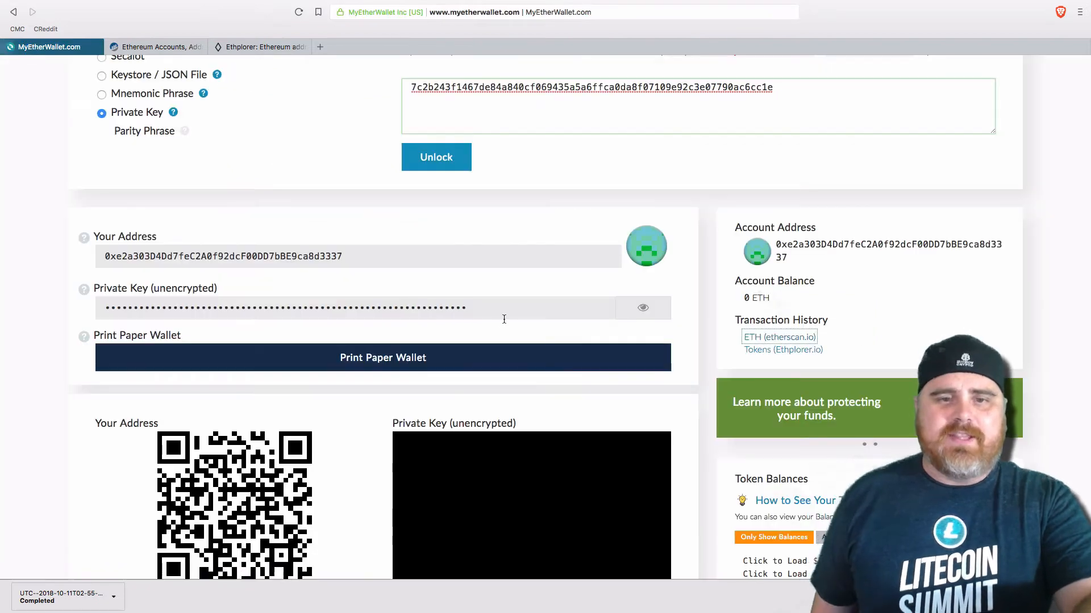
Review the unlocked wallet's token list, equivalent values, and paper wallet option.
scroll(709, 389, down, 5)
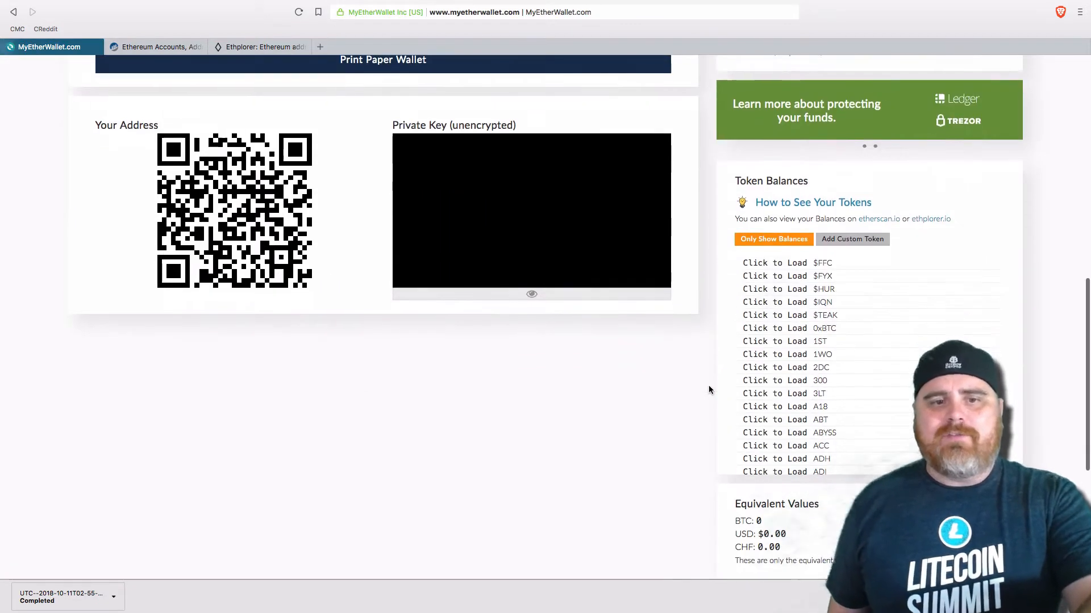
scroll(708, 389, down, 1)
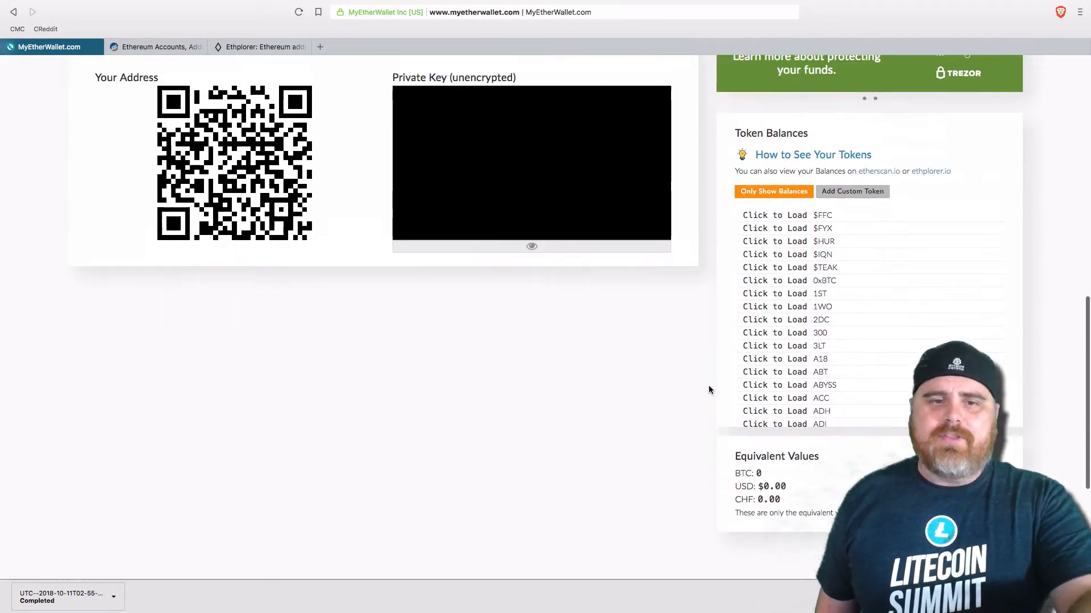
scroll(708, 390, up, 2)
scroll(446, 435, up, 9)
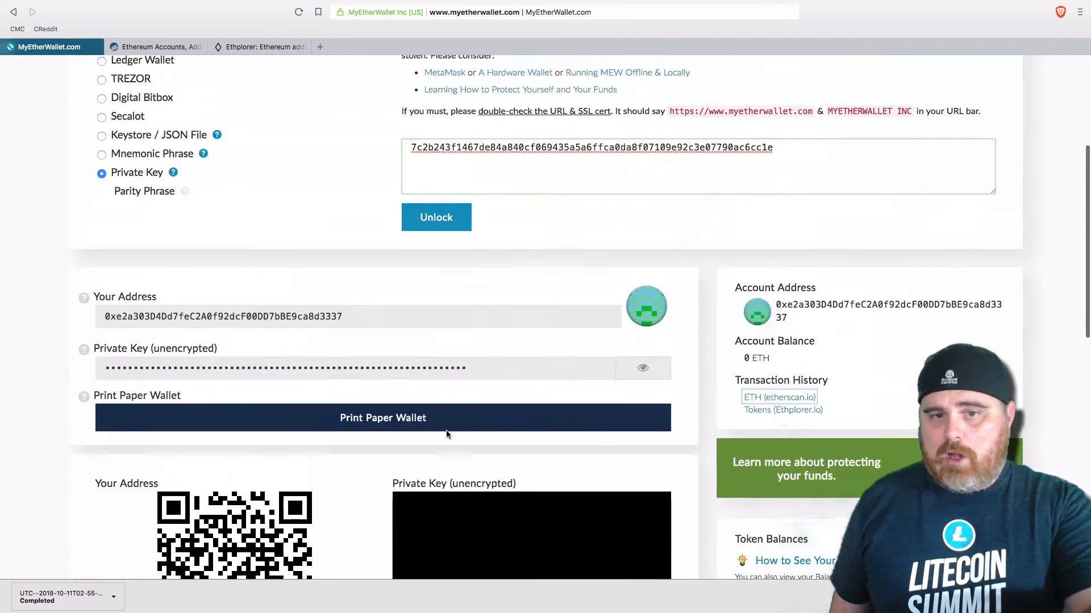
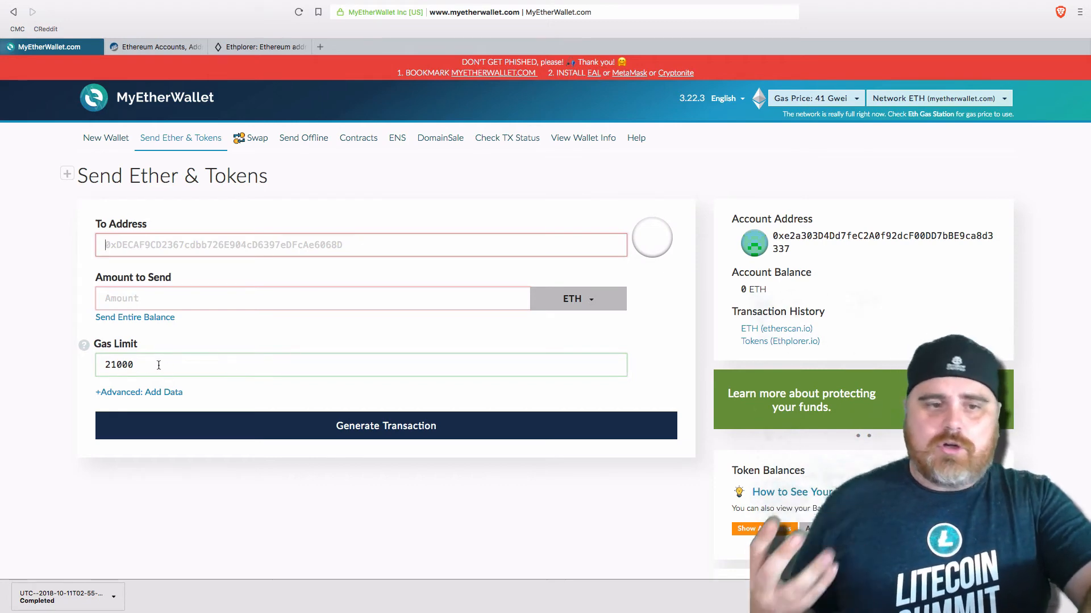
Set the amount to send to 50 ETH in the Send Ether & Tokens form and go to the gas limit.
click(175, 306)
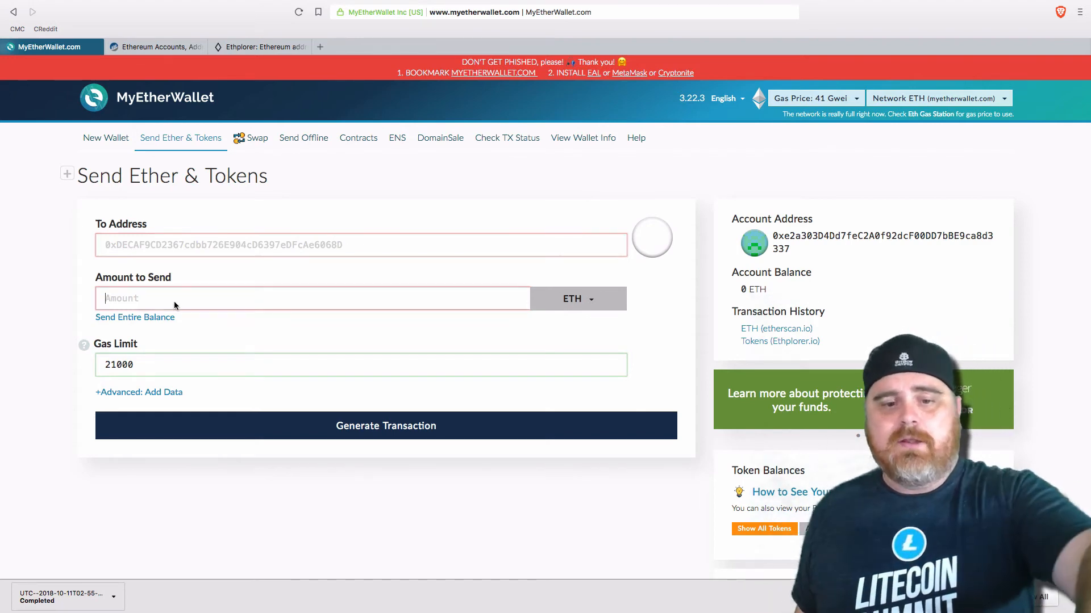
text(50)
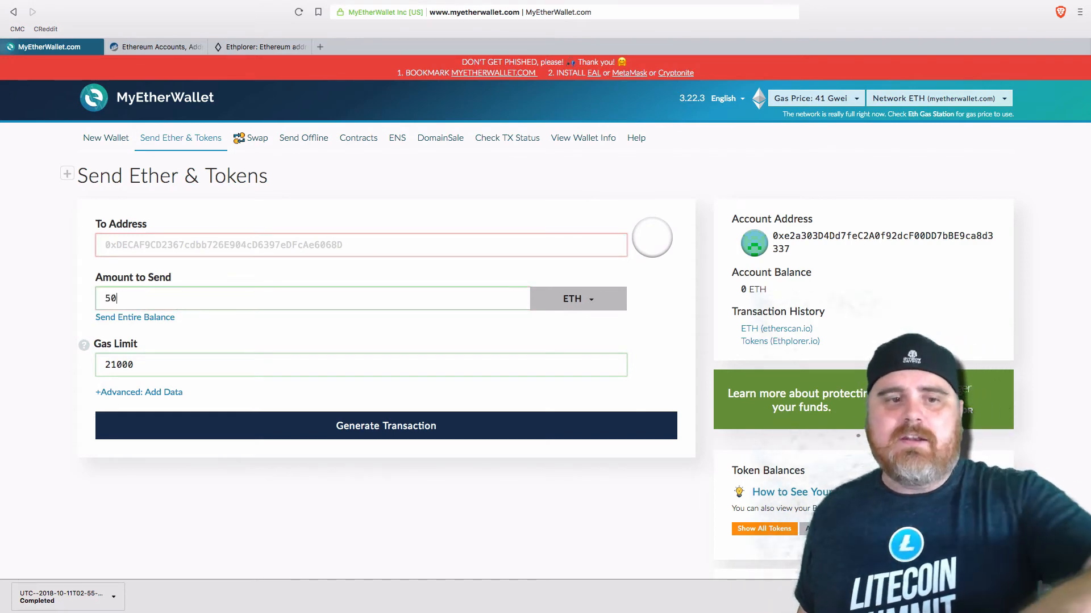
click(167, 370)
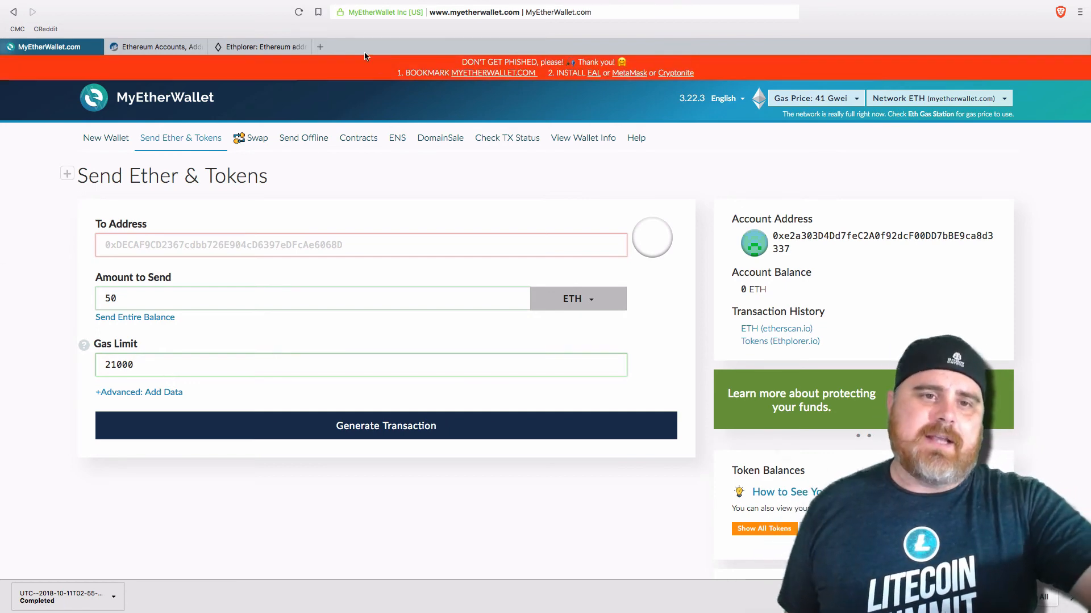
Open the mycrypto.com website in a new browser tab.
click(320, 47)
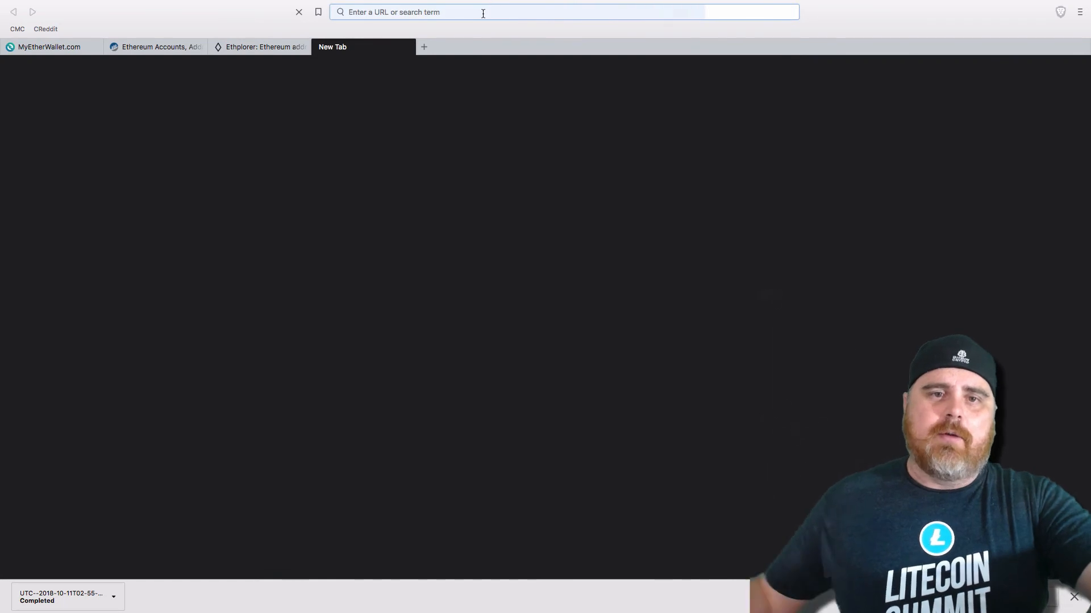
text(mycr)
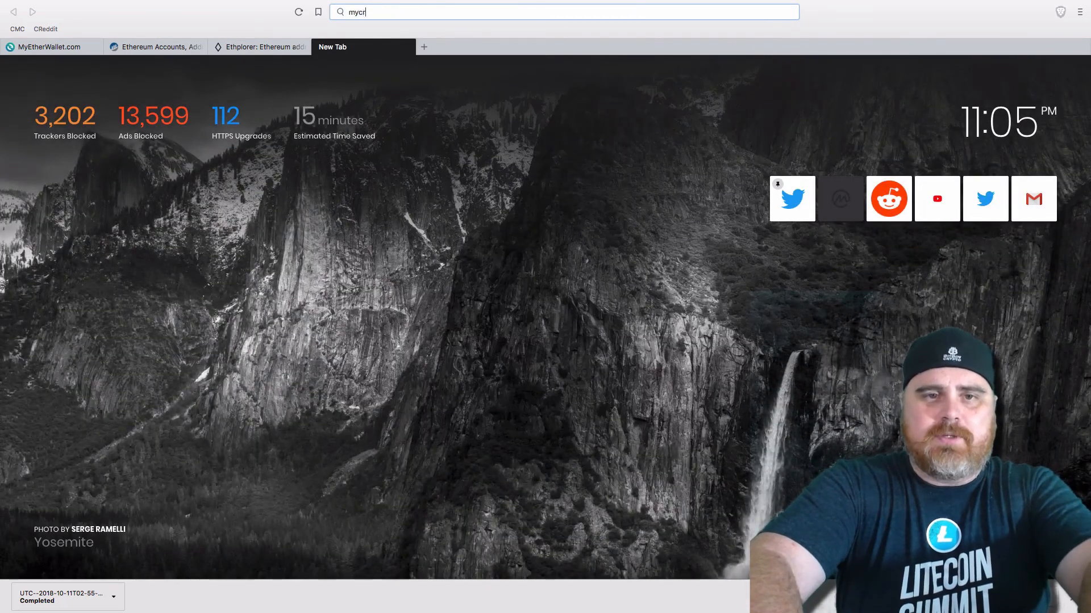
text(ypto.com)
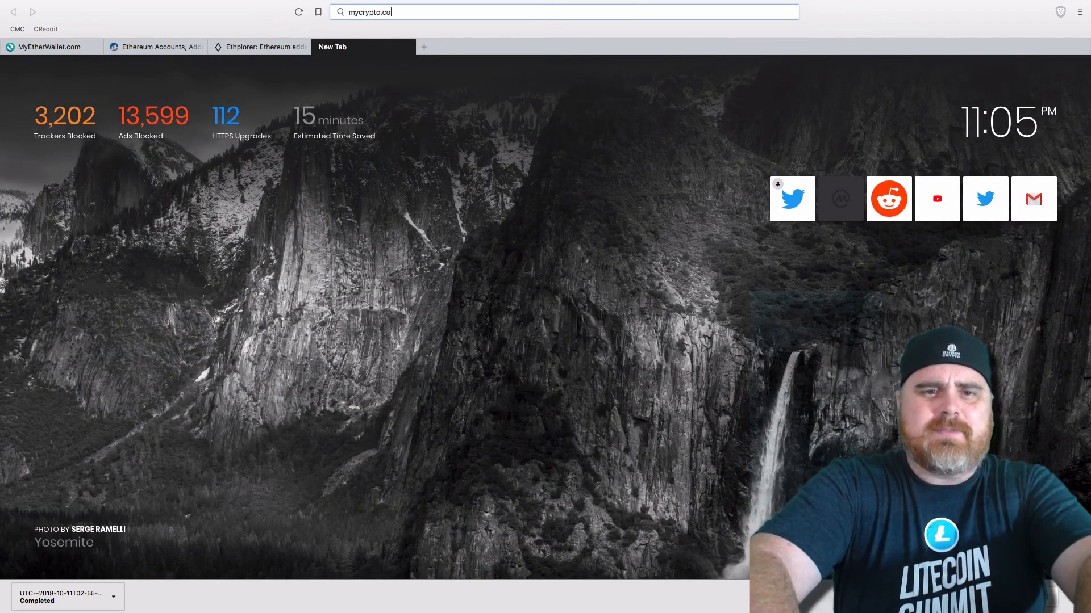
key(Return)
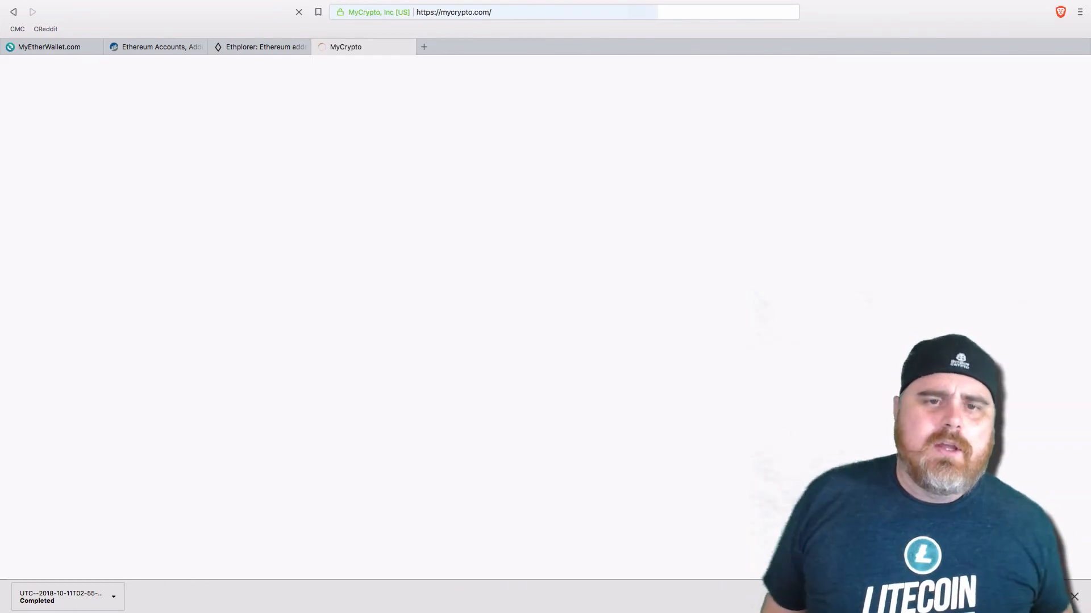